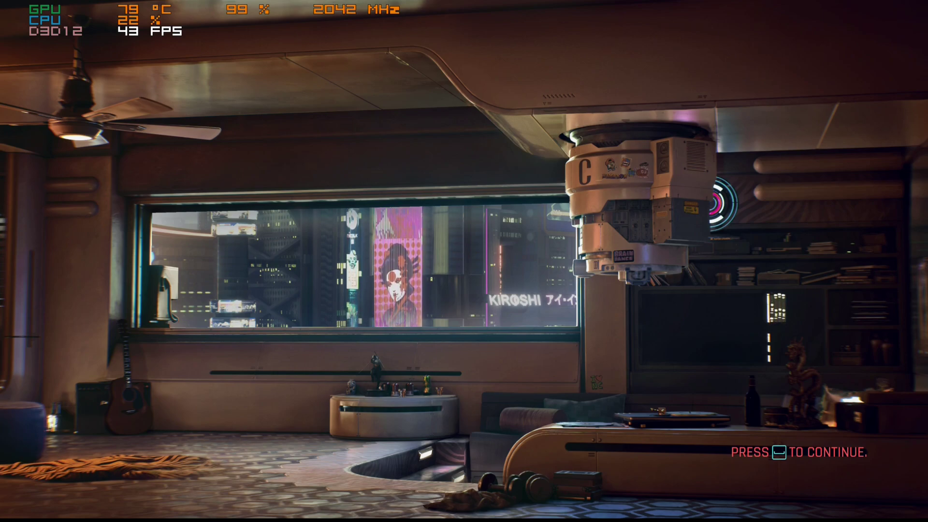
Continue past the apartment loading screen into the game on the city street.
key("space")
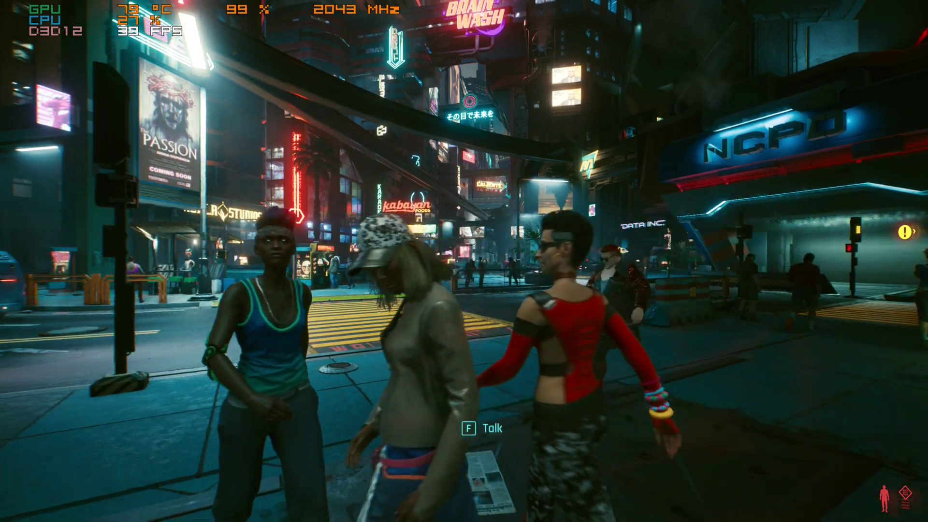
Pause and look through the Graphics settings, all currently at High, then close Settings.
key("Escape")
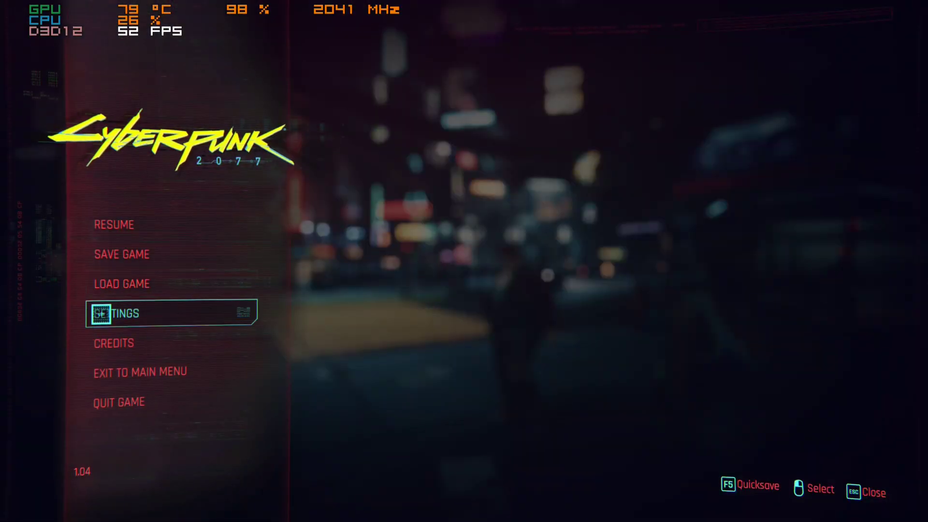
left_click(127, 308)
scroll(548, 259, "down", 2)
scroll(547, 260, "down", 5)
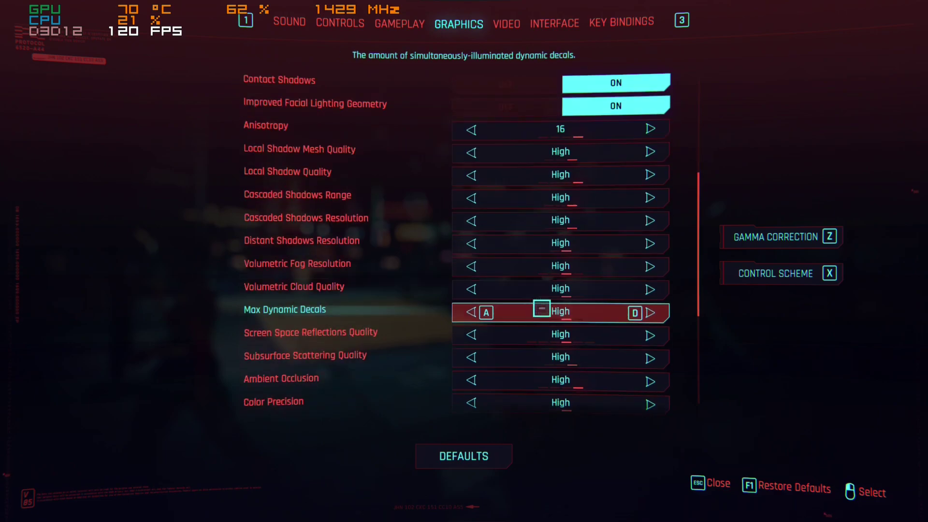
scroll(534, 333, "up", 3)
scroll(537, 337, "up", 4)
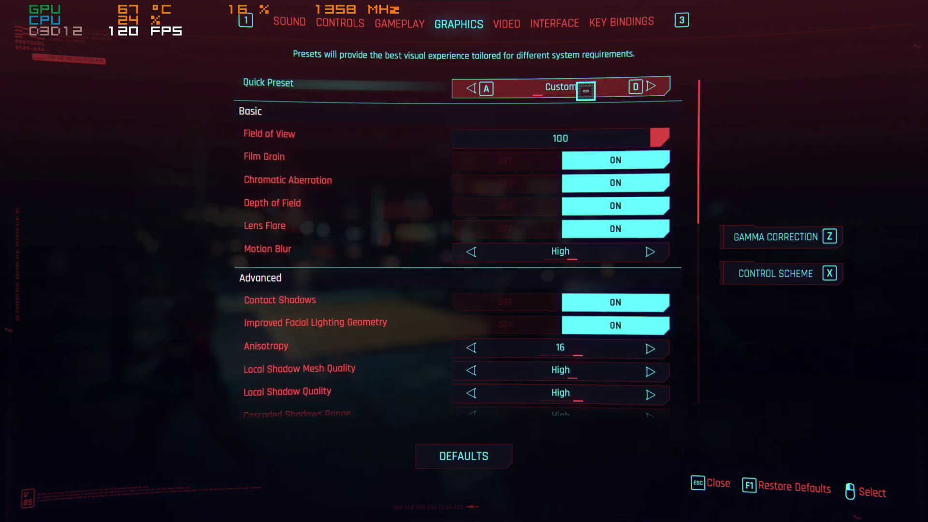
scroll(562, 288, "down", 1)
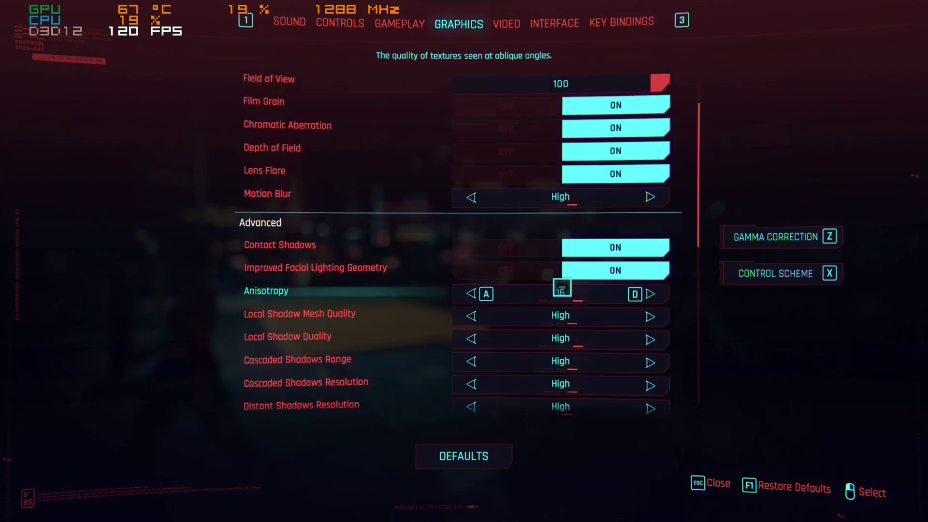
scroll(562, 325, "down", 5)
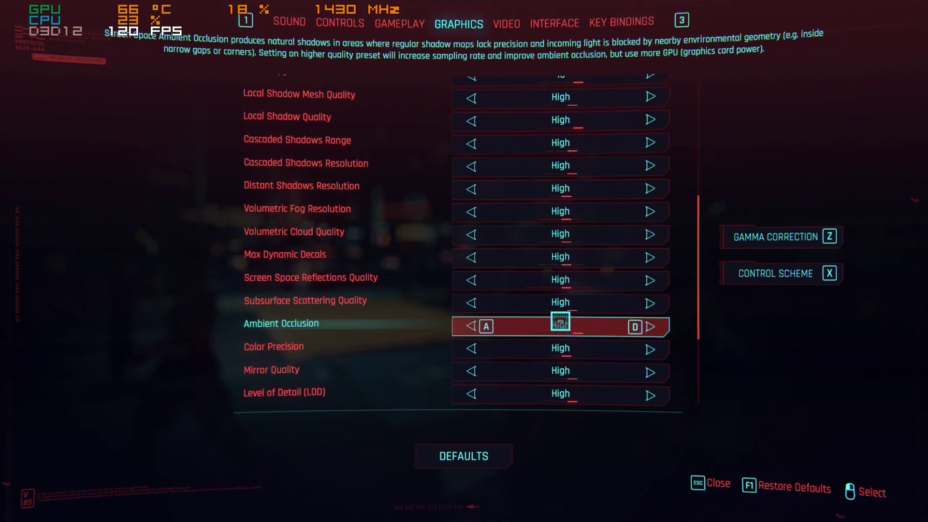
scroll(561, 321, "down", 3)
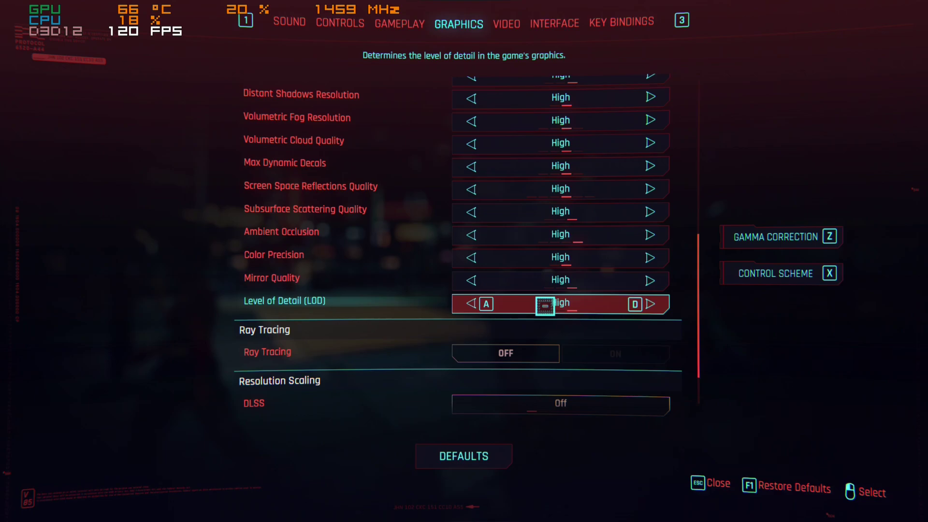
scroll(551, 307, "down", 2)
scroll(557, 321, "up", 6)
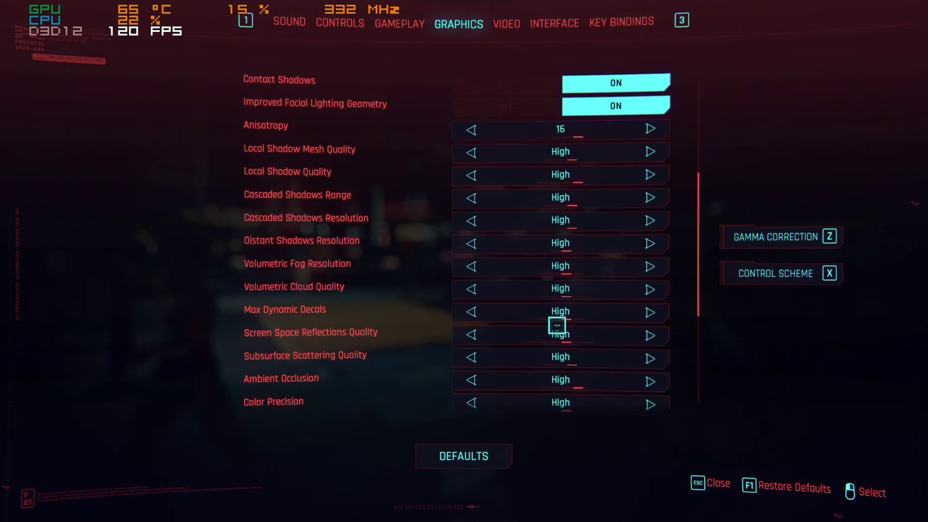
scroll(557, 325, "up", 5)
scroll(557, 325, "down", 4)
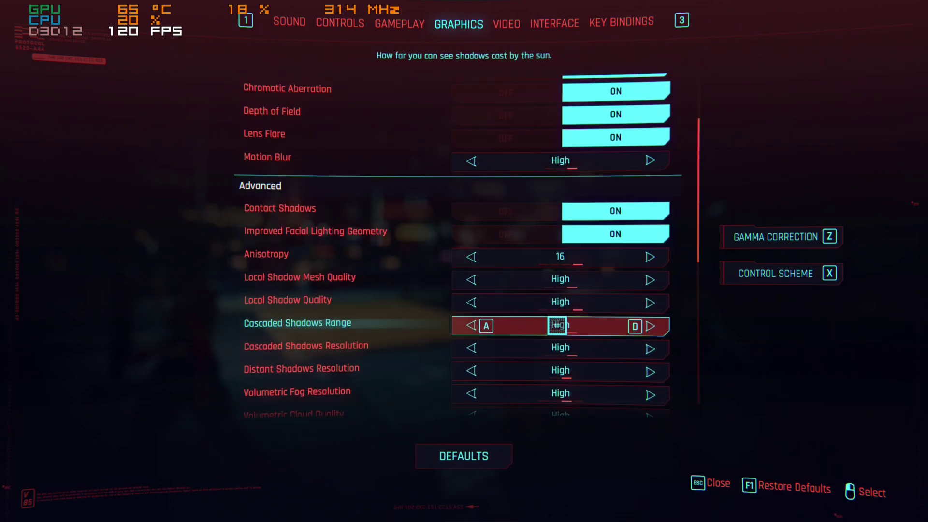
scroll(557, 325, "down", 5)
scroll(555, 325, "up", 2)
scroll(561, 329, "down", 1)
key("Escape")
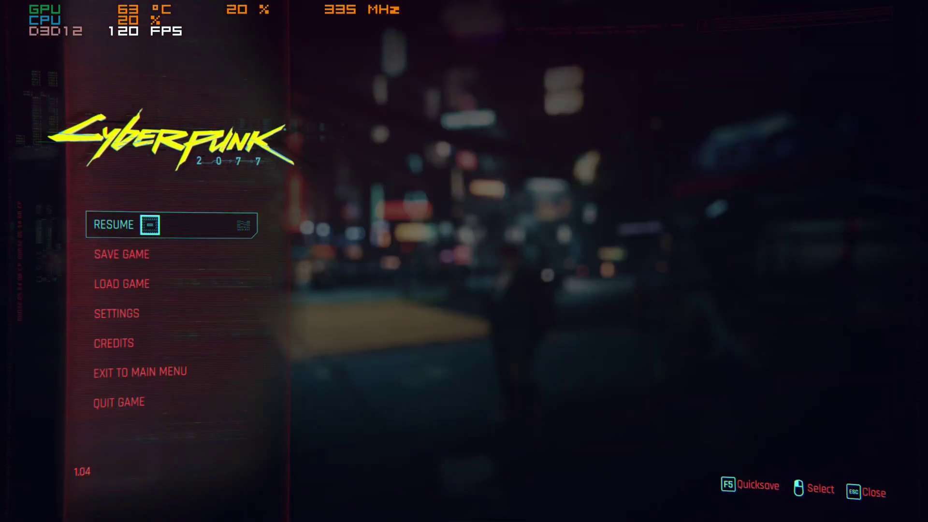
Resume play on the busy street, note roughly 39 FPS, then pause again.
key("Escape")
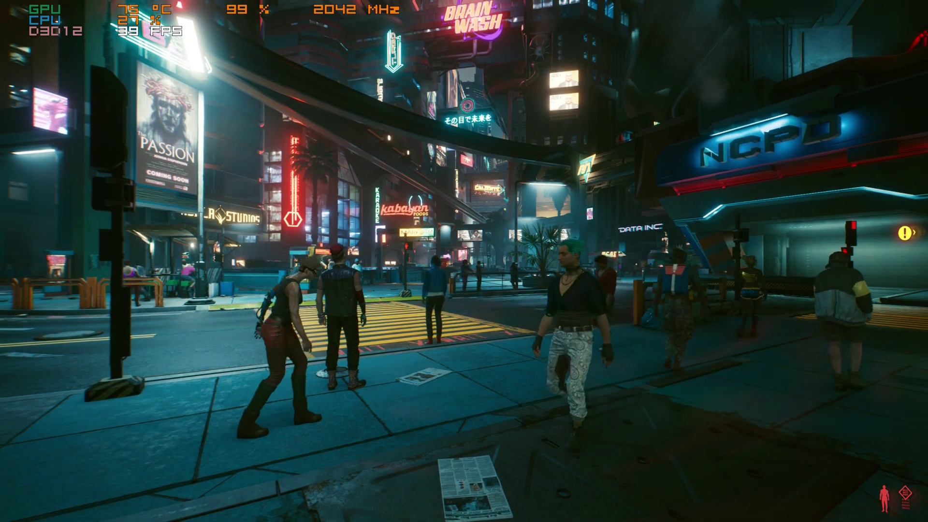
key("Escape")
left_click(143, 311)
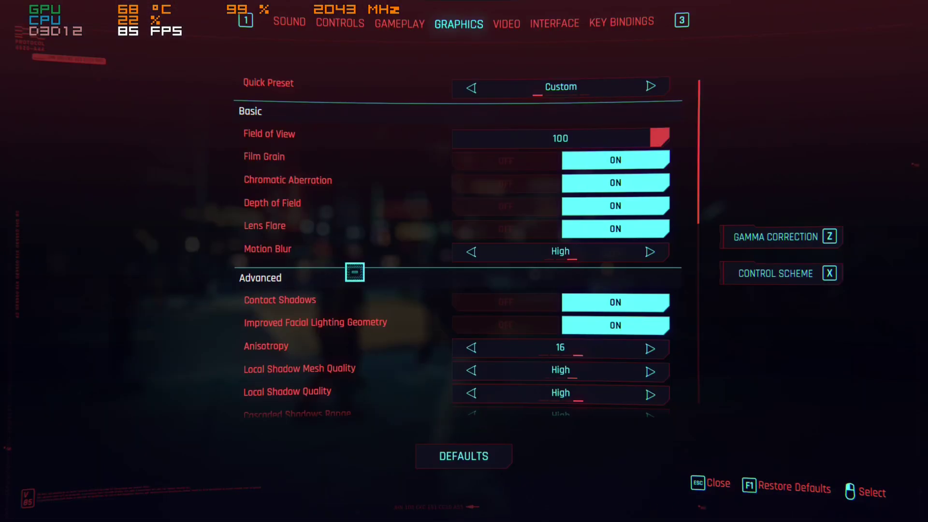
scroll(542, 290, "down", 3)
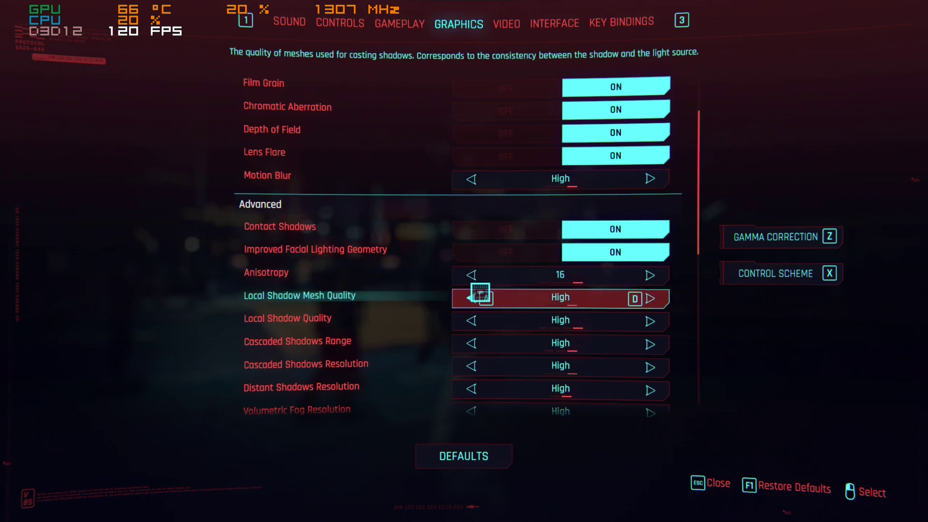
scroll(488, 294, "down", 2)
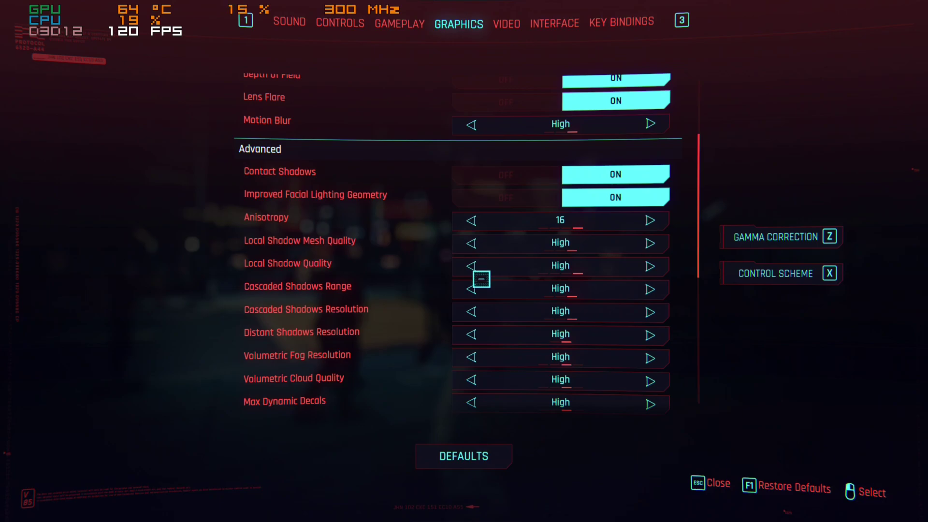
scroll(482, 278, "down", 1)
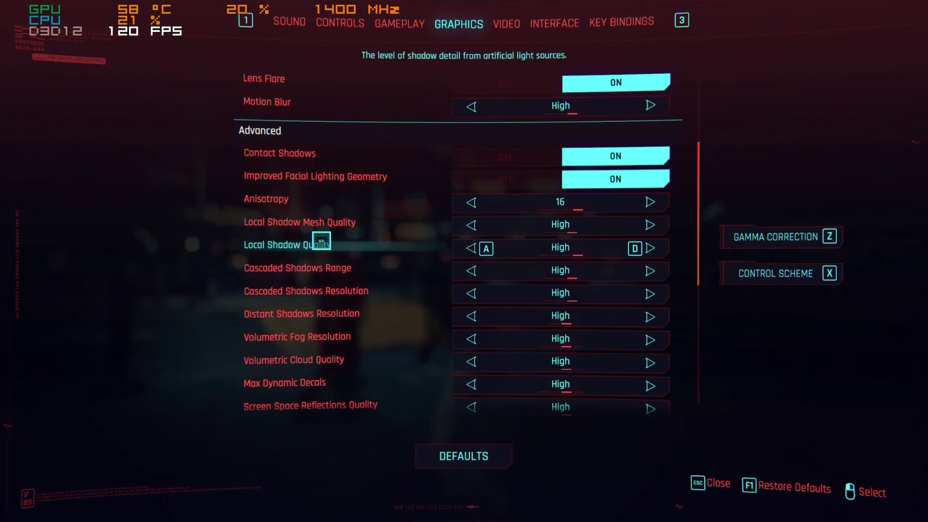
Set Local Shadow Quality and Cascaded Shadows Resolution to Medium, leaving other advanced options High.
left_click(485, 248)
left_click(480, 294)
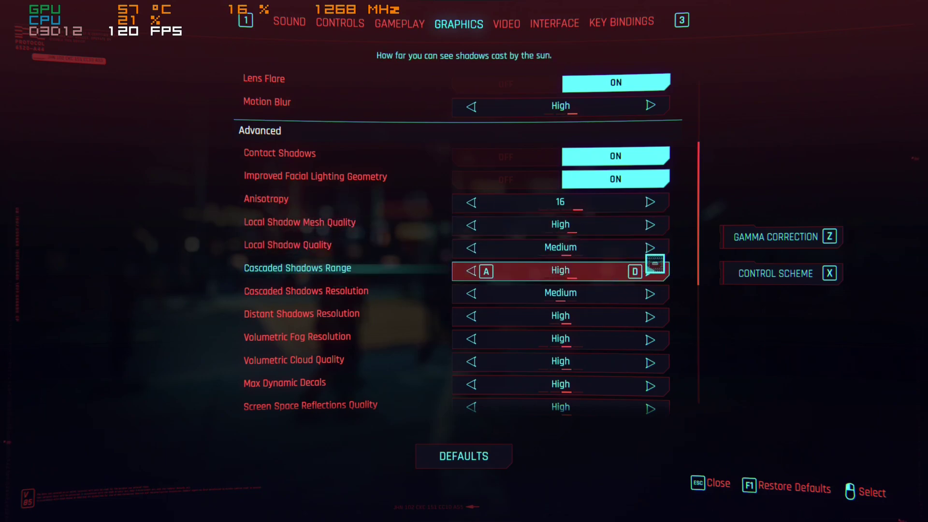
scroll(653, 265, "down", 1)
scroll(592, 284, "down", 1)
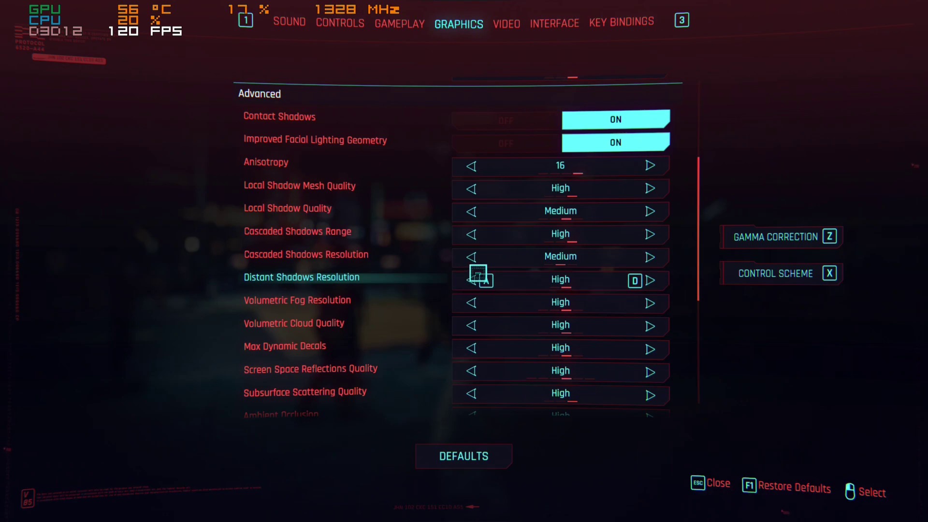
Set Volumetric Fog Resolution to Medium, down from High.
scroll(479, 276, "down", 1)
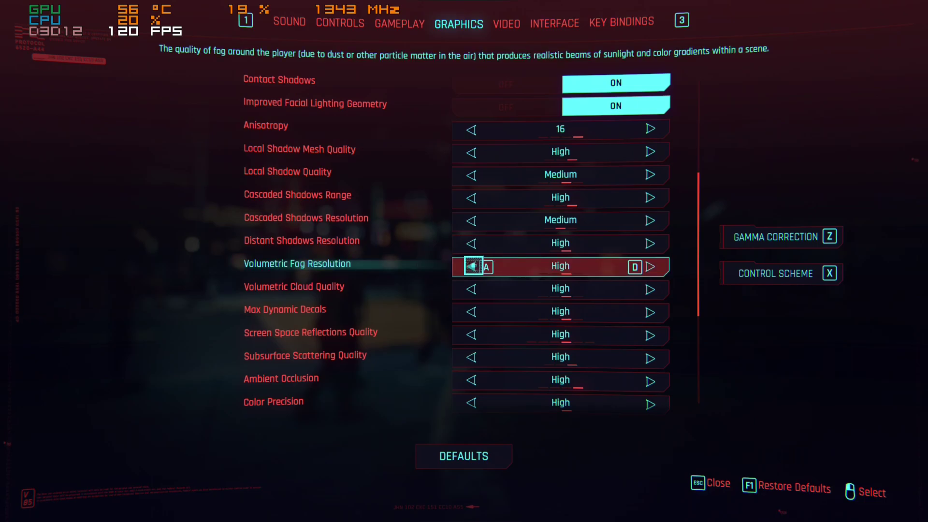
scroll(476, 264, "down", 1)
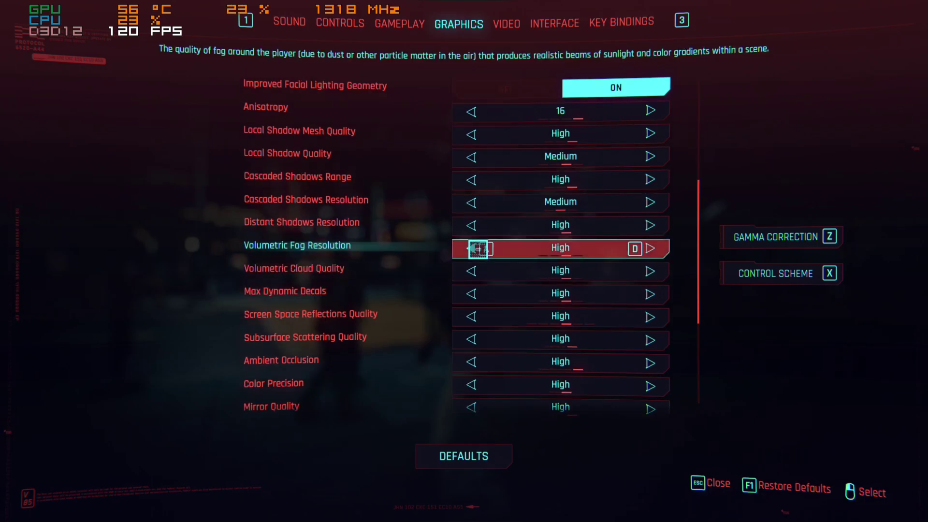
left_click(478, 249)
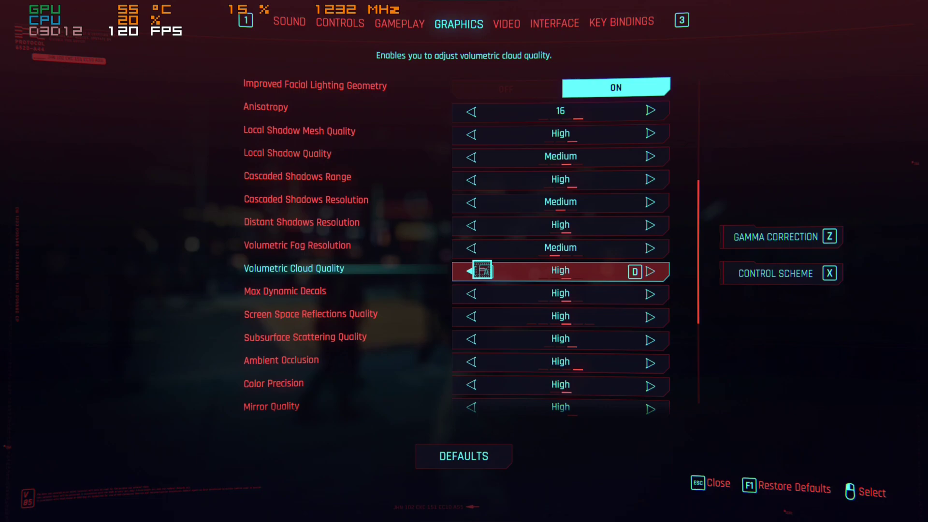
left_click(483, 271)
left_click(483, 271)
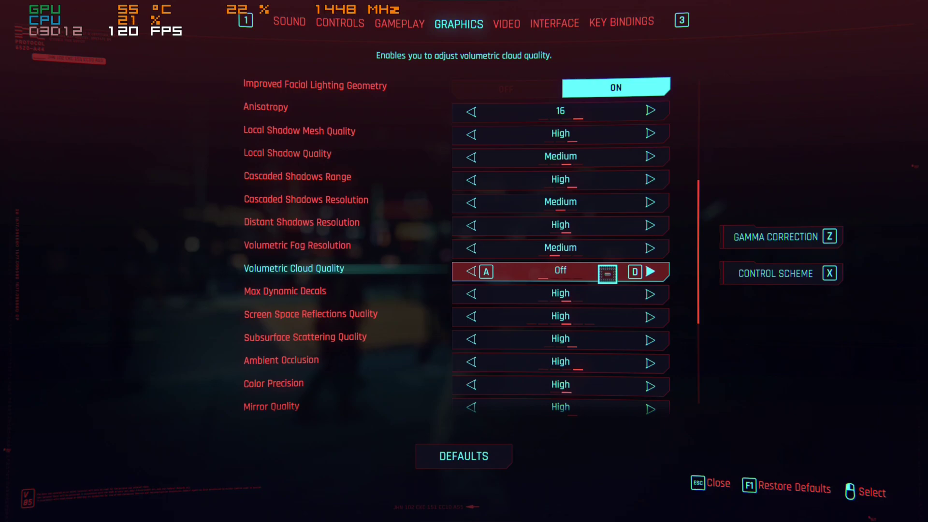
left_click(635, 272)
left_click(636, 272)
left_click(486, 272)
left_click(486, 272)
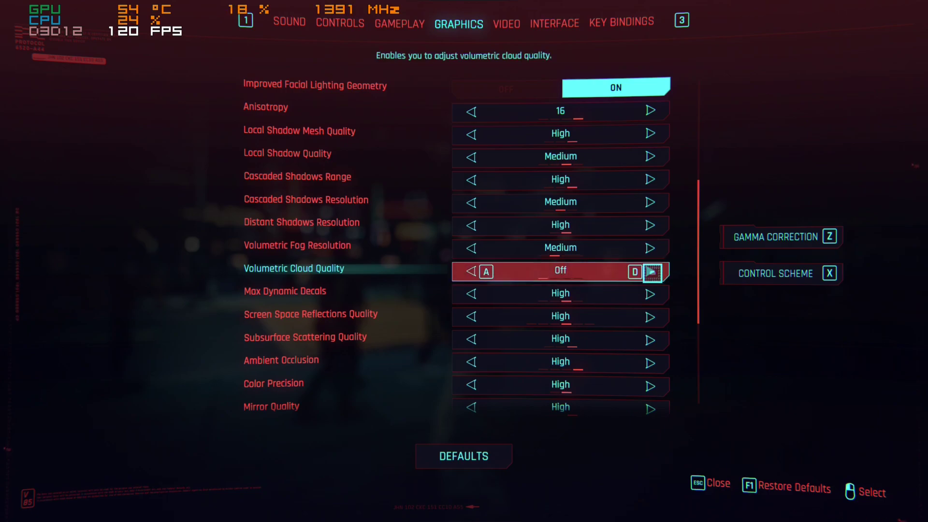
left_click(636, 272)
left_click(636, 271)
scroll(583, 287, "down", 1)
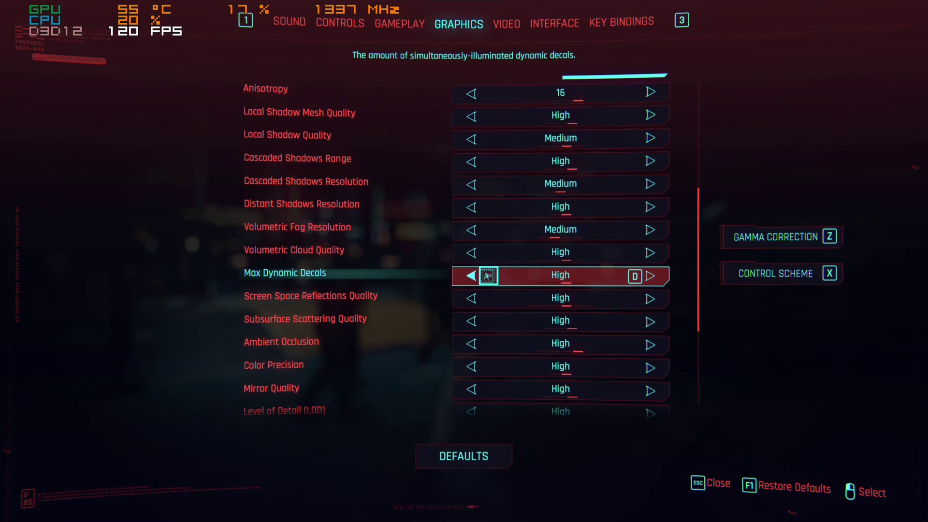
Cycle Screen Space Reflections Quality through Ultra, Psycho and High to compare the levels.
scroll(488, 276, "down", 1)
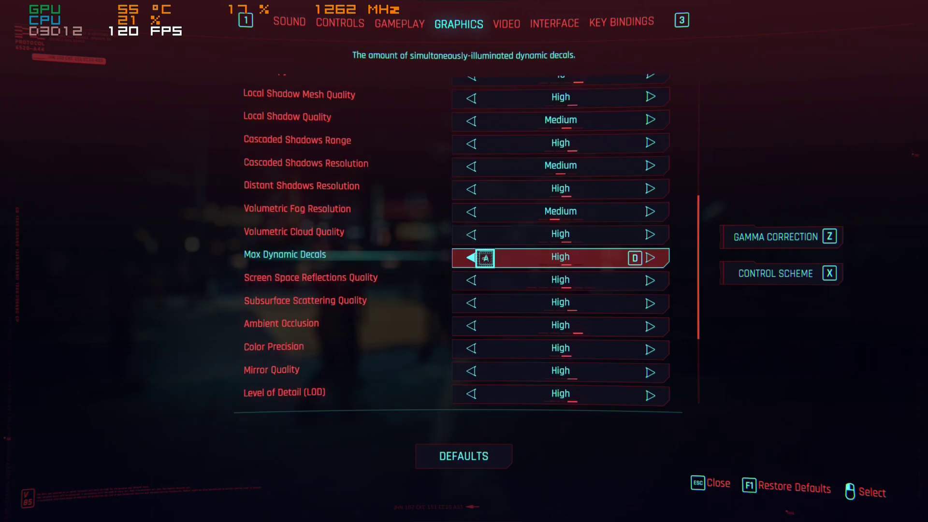
scroll(482, 261, "down", 1)
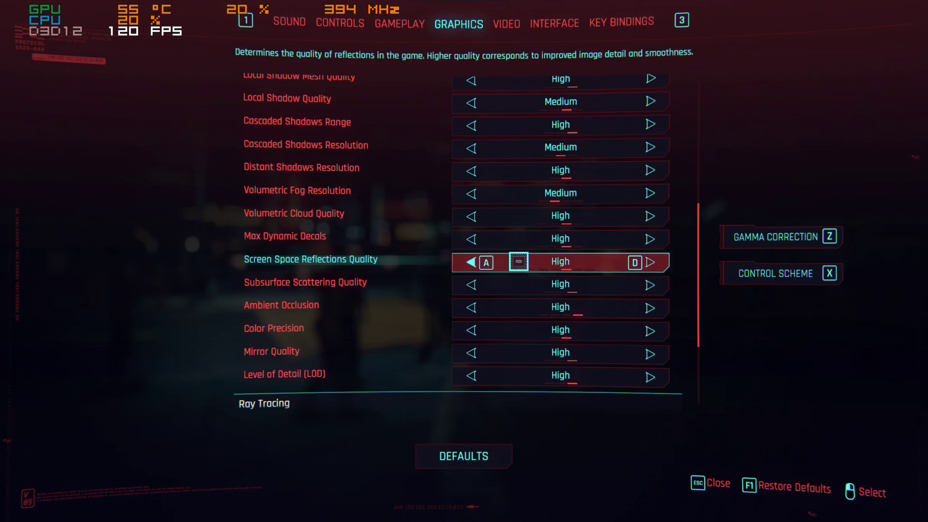
left_click(643, 263)
left_click(644, 262)
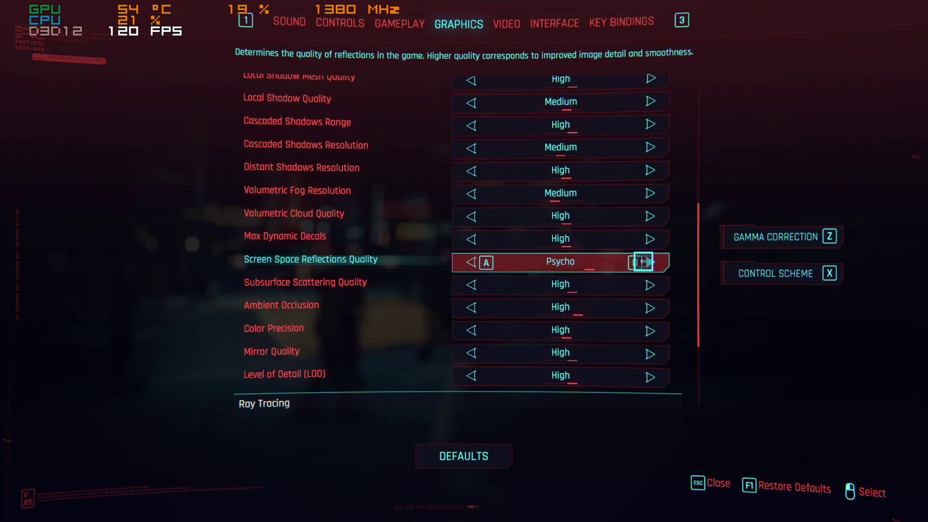
left_click(485, 262)
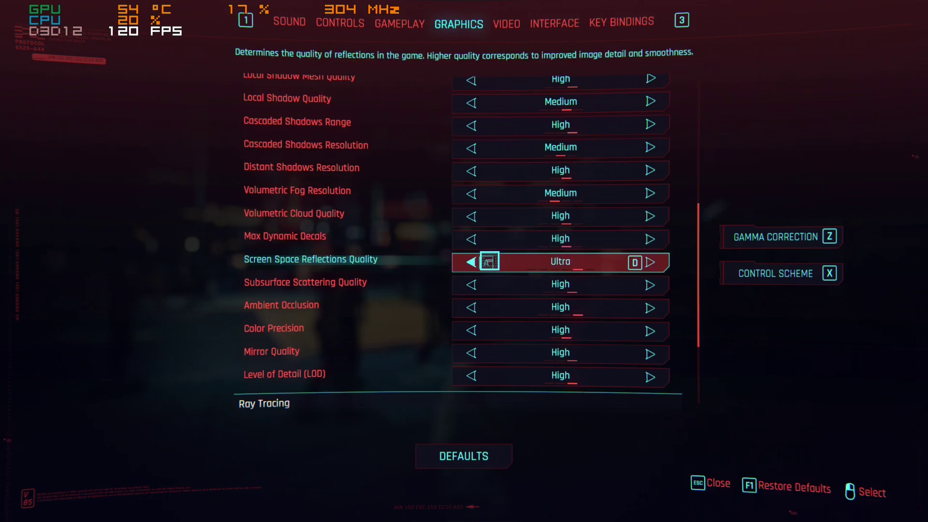
left_click(487, 262)
left_click(633, 263)
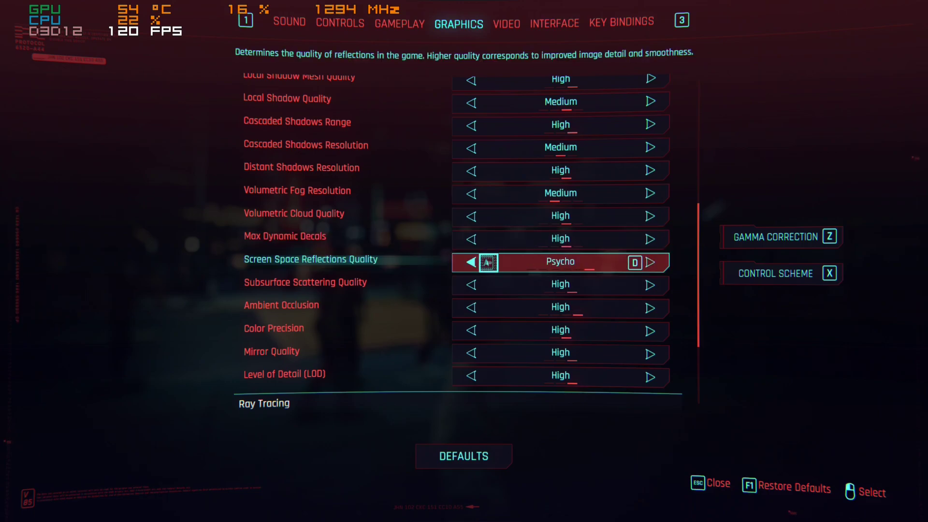
left_click(488, 262)
Lower Screen Space Reflections Quality and Ambient Occlusion to Medium, keeping Subsurface Scattering Quality at High.
left_click(490, 262)
left_click(489, 262)
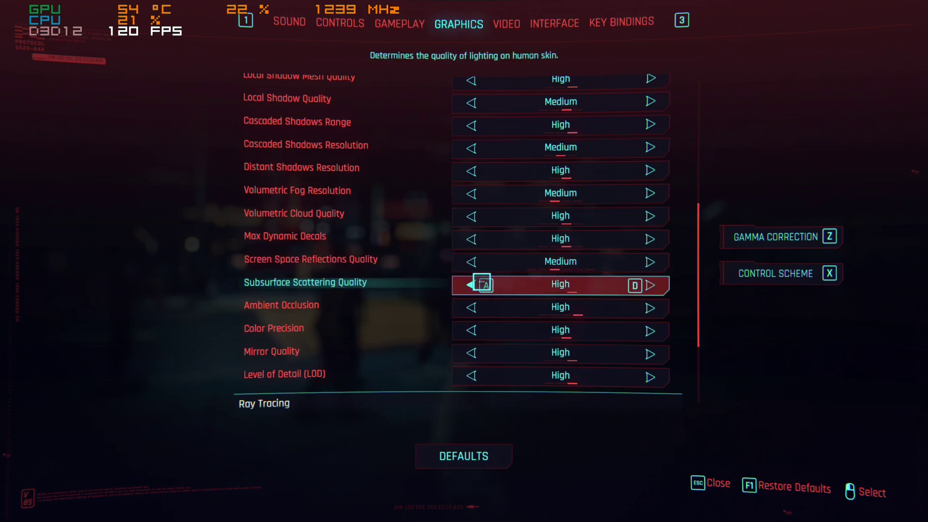
scroll(484, 287, "down", 1)
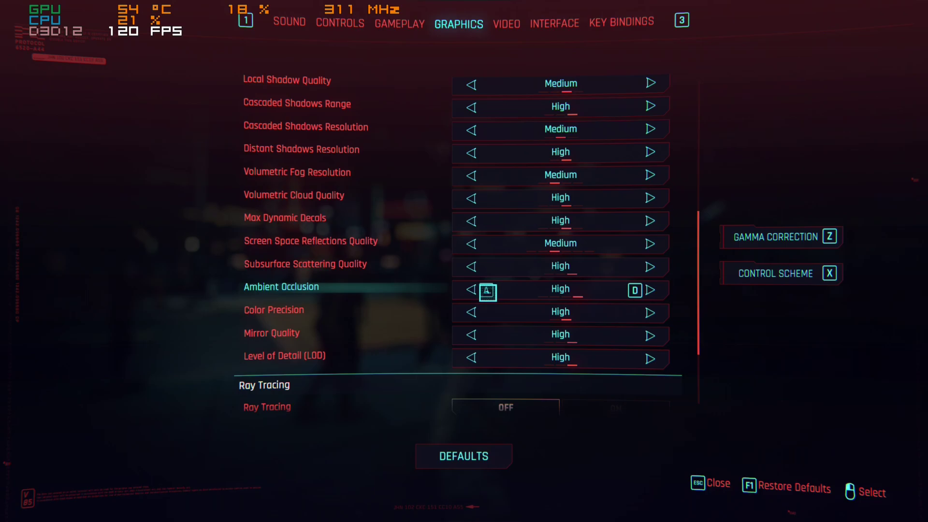
left_click(489, 290)
scroll(502, 277, "up", 5)
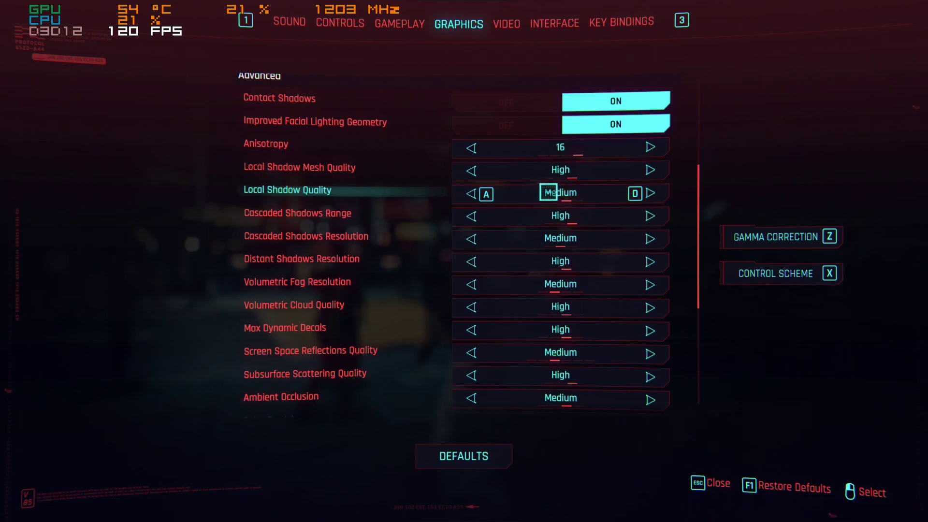
scroll(533, 284, "down", 2)
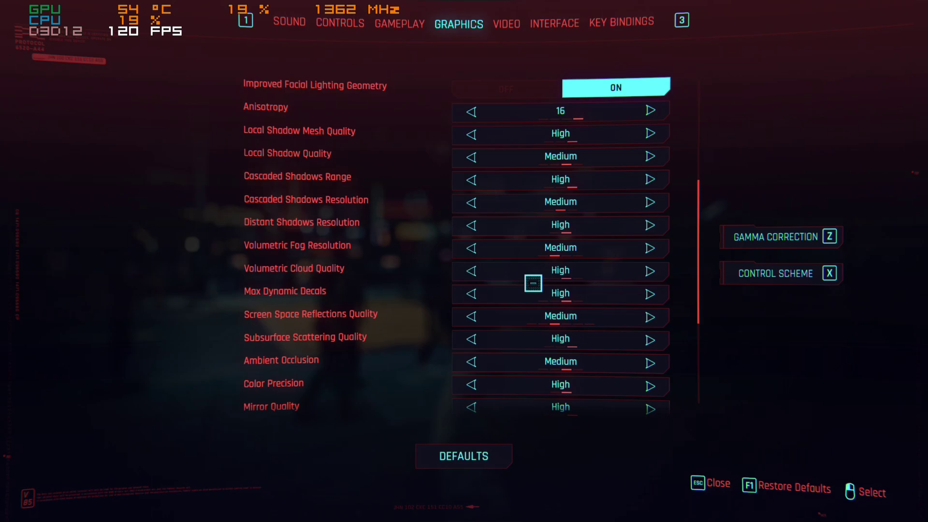
scroll(537, 290, "up", 1)
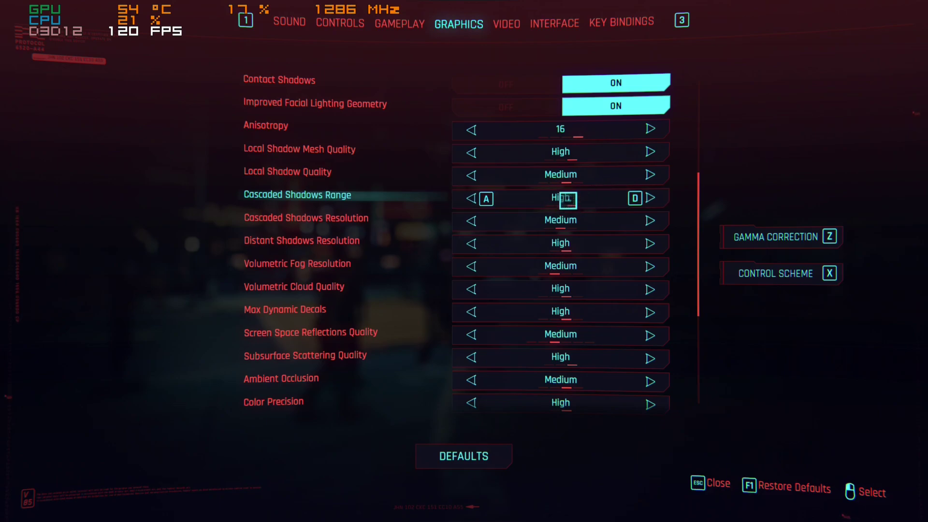
scroll(570, 296, "down", 2)
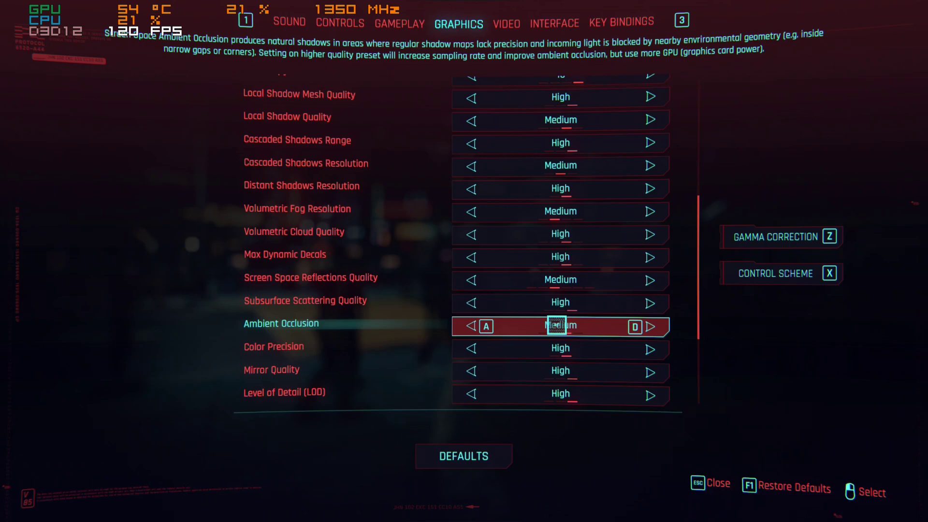
scroll(557, 325, "down", 1)
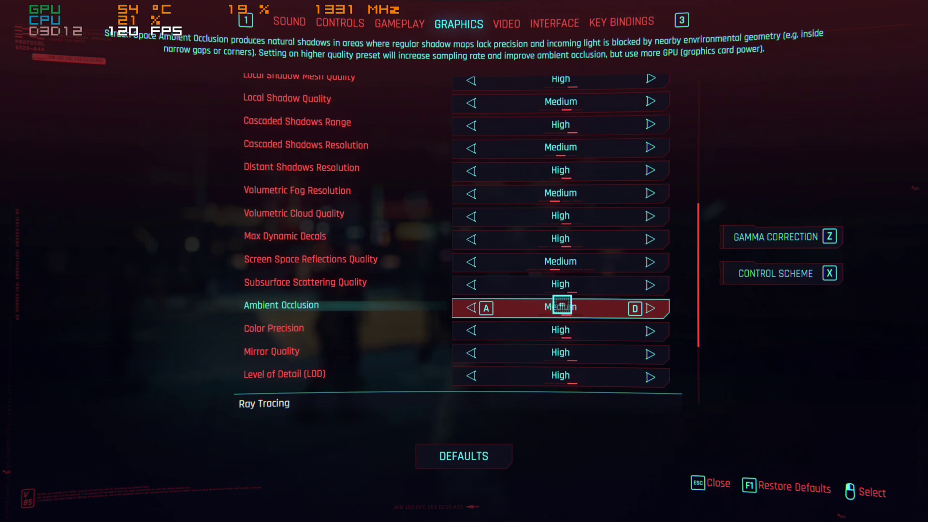
scroll(567, 290, "down", 1)
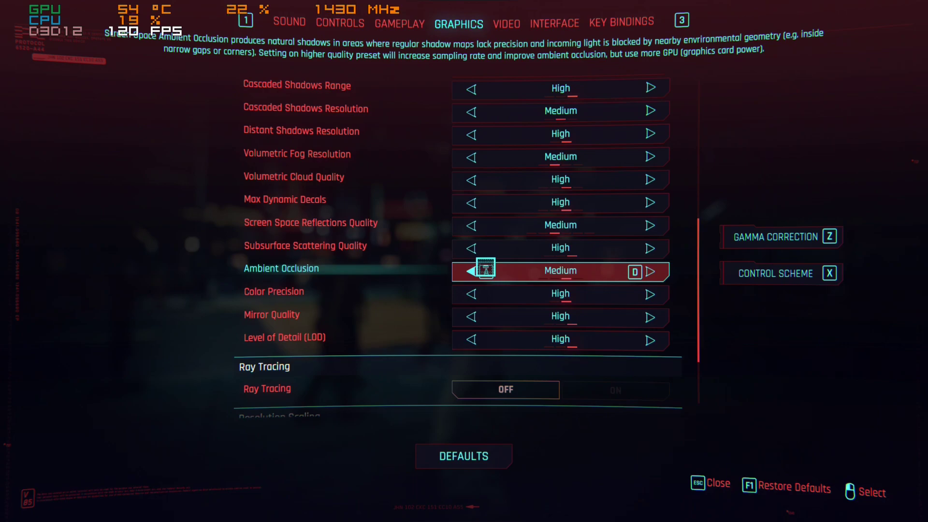
scroll(488, 271, "up", 1)
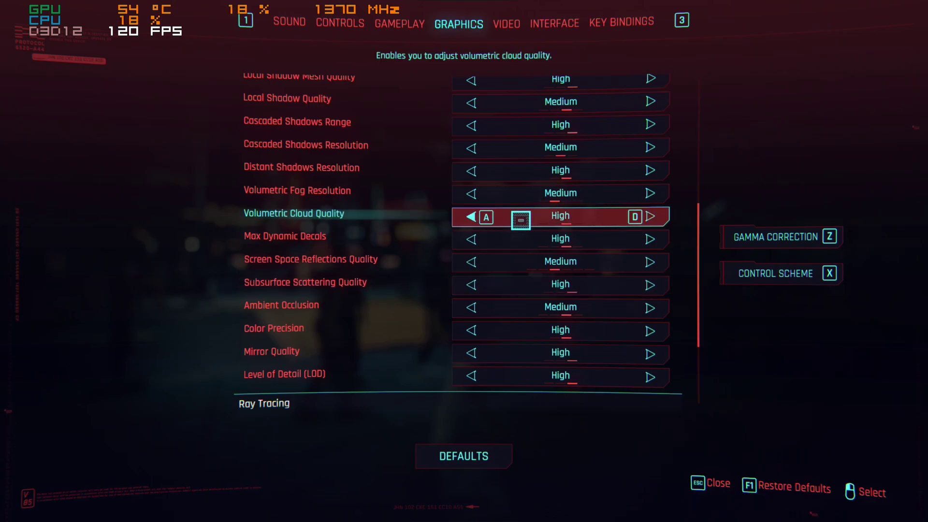
scroll(518, 256, "down", 1)
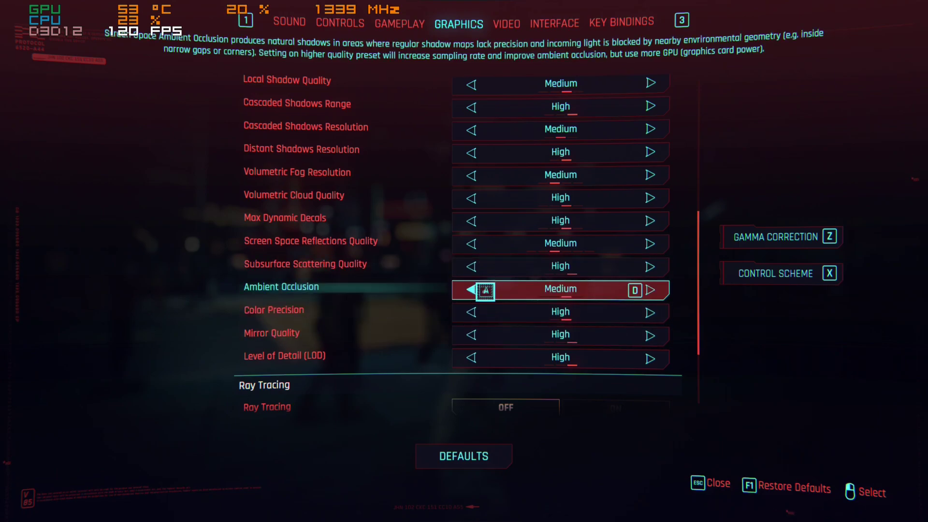
Set Color Precision to Medium, leaving Mirror Quality and Level of Detail at High.
scroll(487, 287, "down", 1)
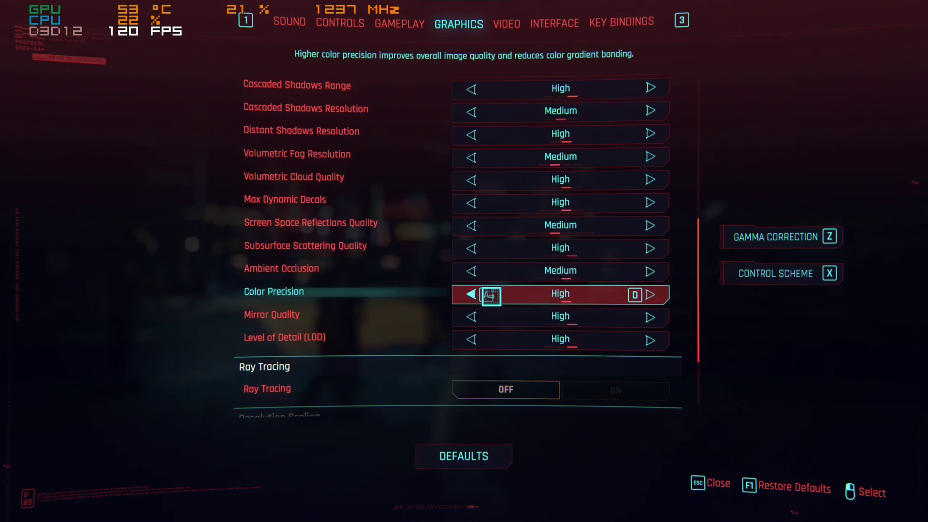
left_click(489, 294)
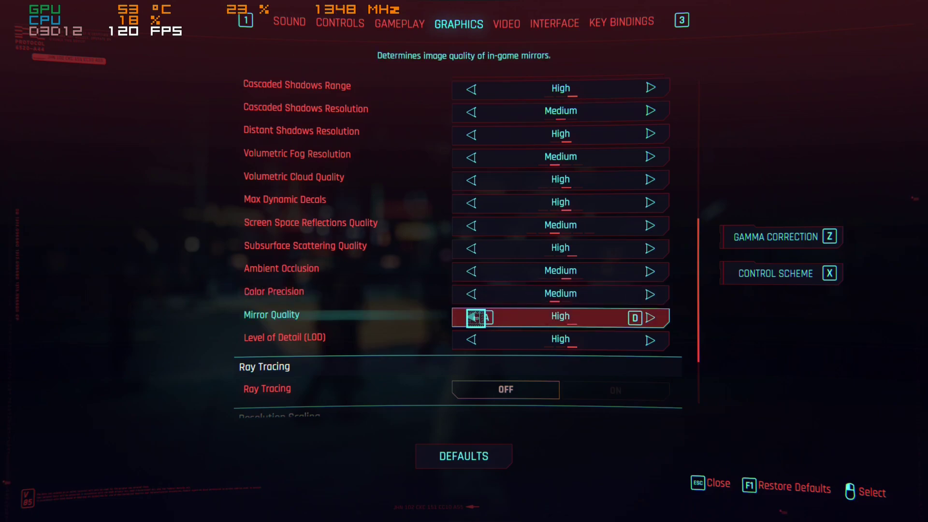
Set Mirror Quality to Medium while Level of Detail stays at High.
left_click(480, 318)
scroll(493, 319, "down", 1)
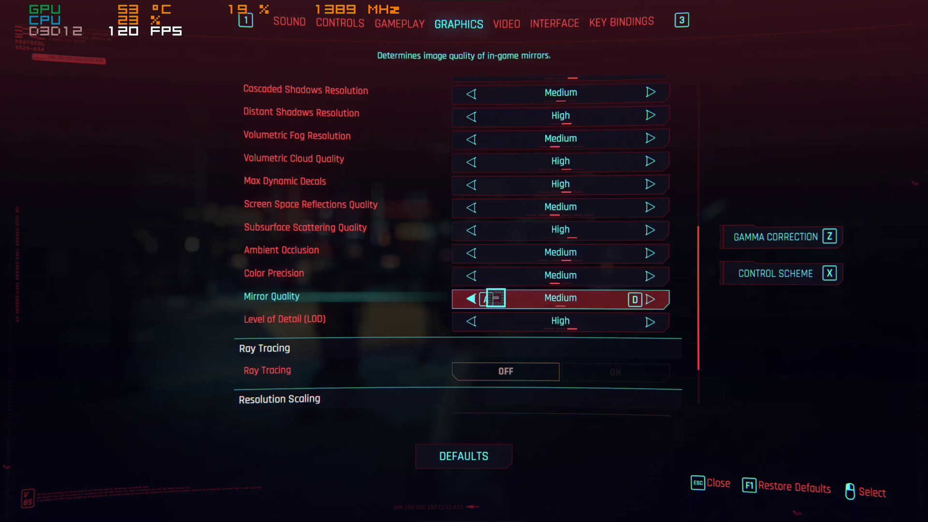
scroll(495, 297, "down", 1)
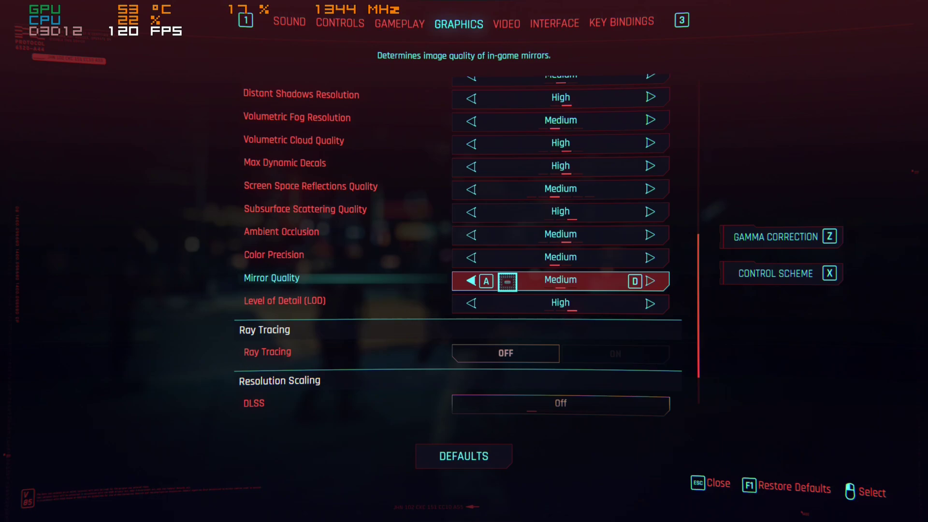
Enable Static FidelityFX CAS at 85% resolution scaling, then view the 2560x1440 Video settings.
scroll(507, 282, "down", 1)
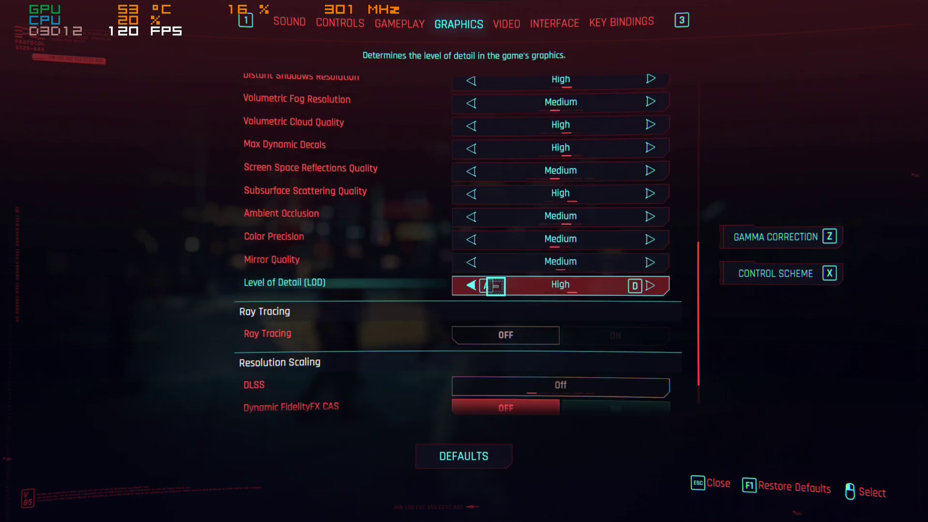
scroll(498, 305, "down", 1)
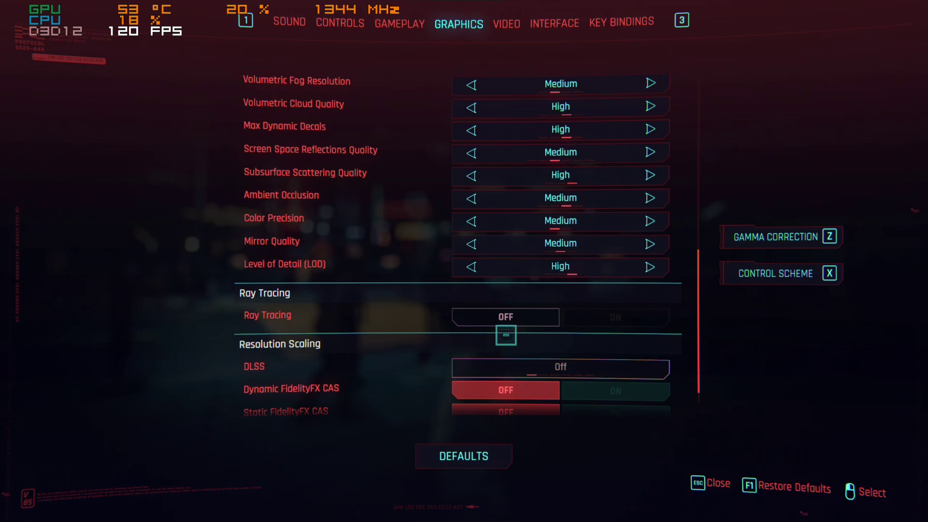
scroll(590, 319, "down", 1)
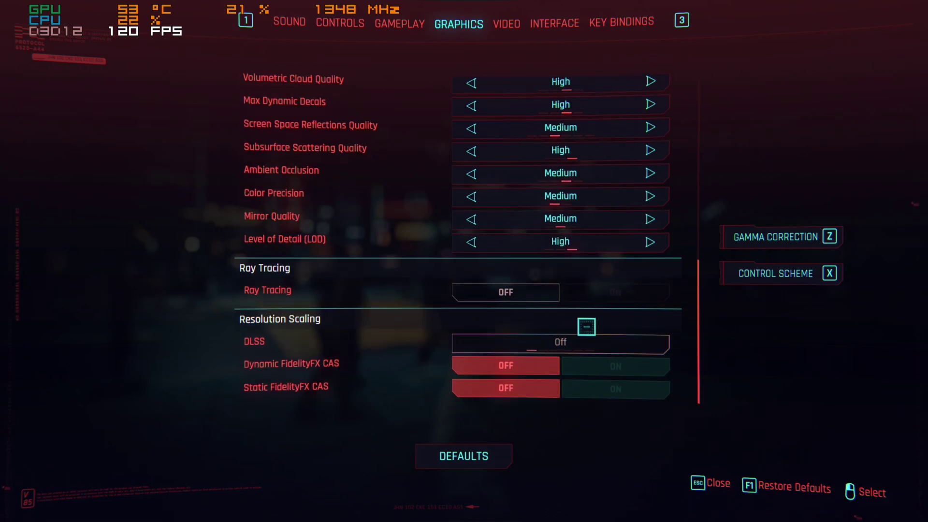
left_click(610, 389)
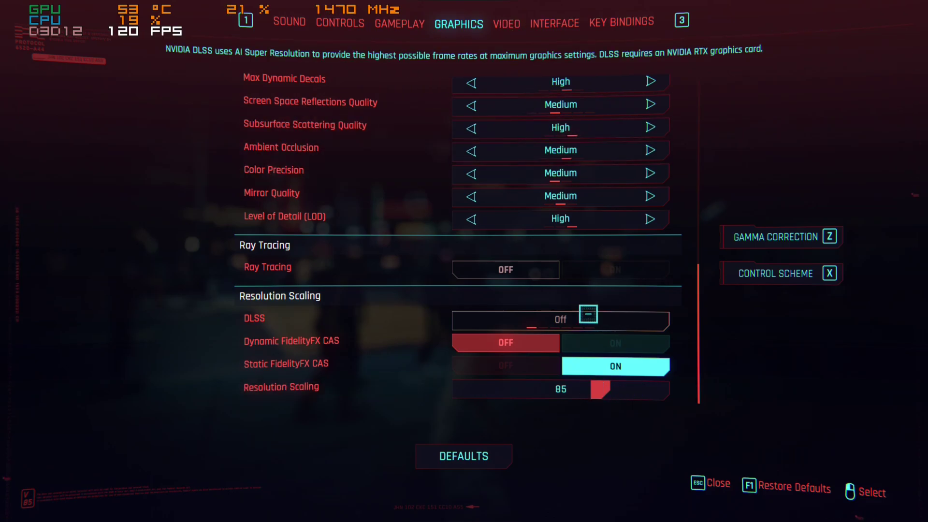
left_click(505, 23)
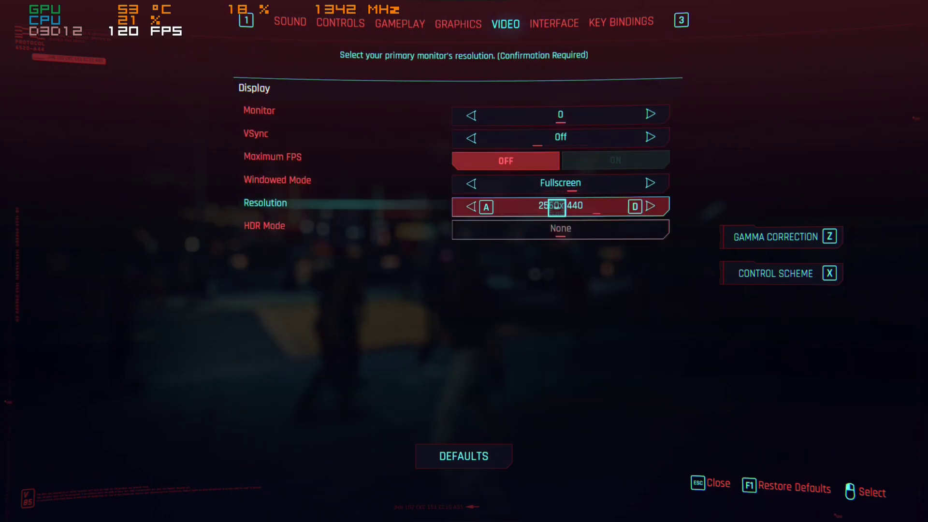
Try 1920x1200 and 1920x1080, settle back on 2560x1440, and return to the Graphics settings.
left_click(454, 26)
left_click(506, 23)
left_click(471, 206)
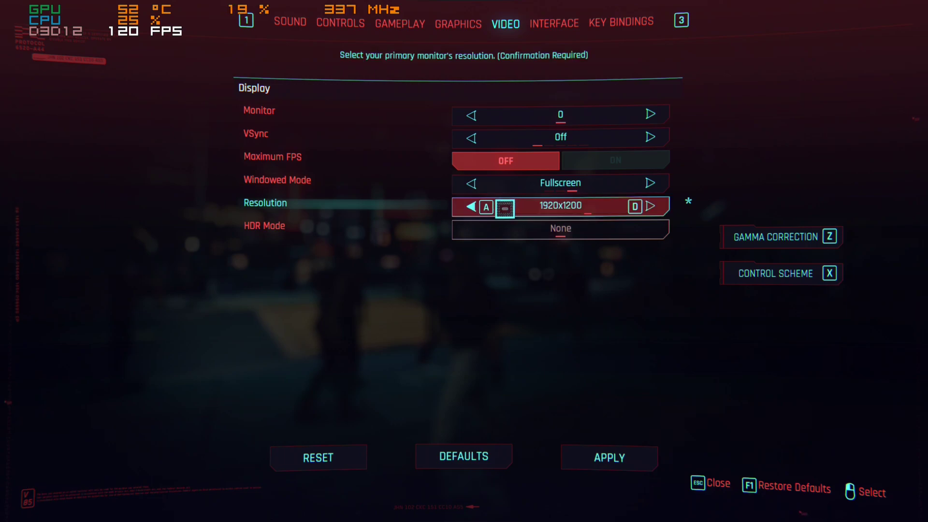
left_click(648, 207)
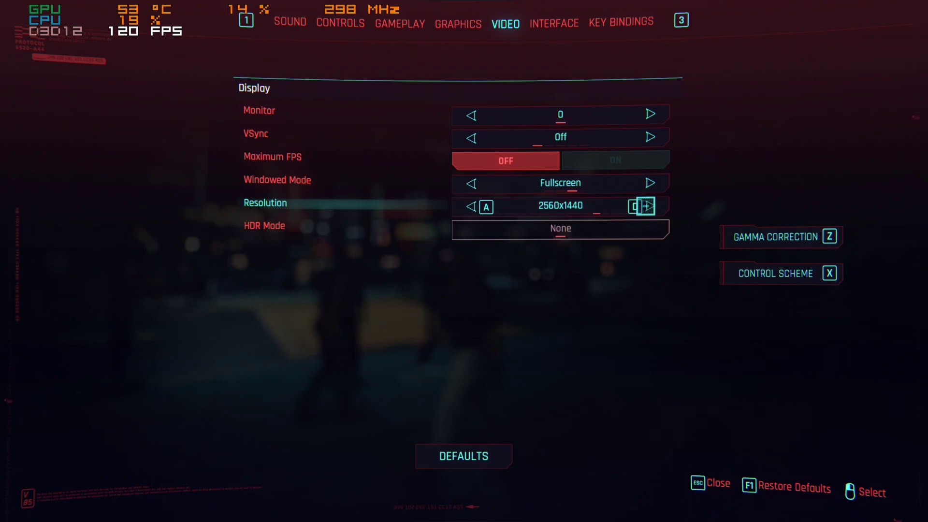
double_click(484, 208)
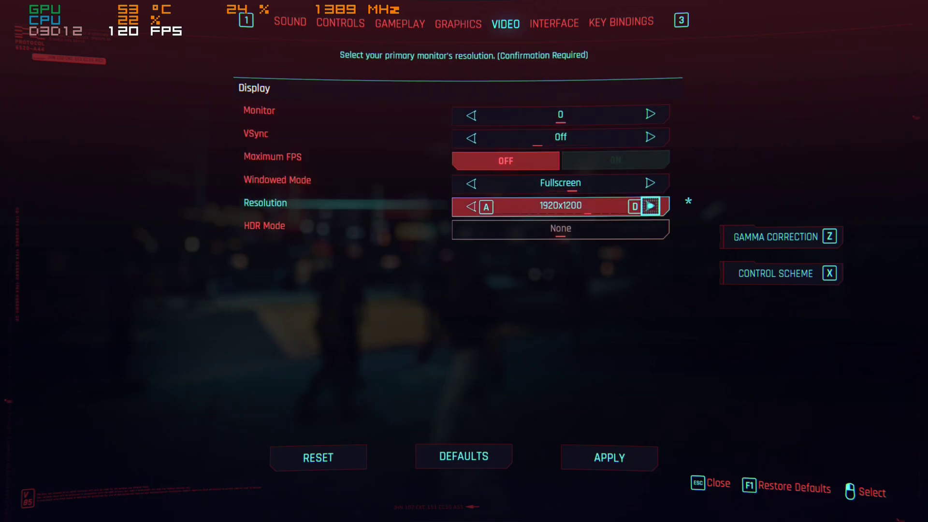
double_click(648, 205)
left_click(454, 22)
scroll(556, 393, "down", 15)
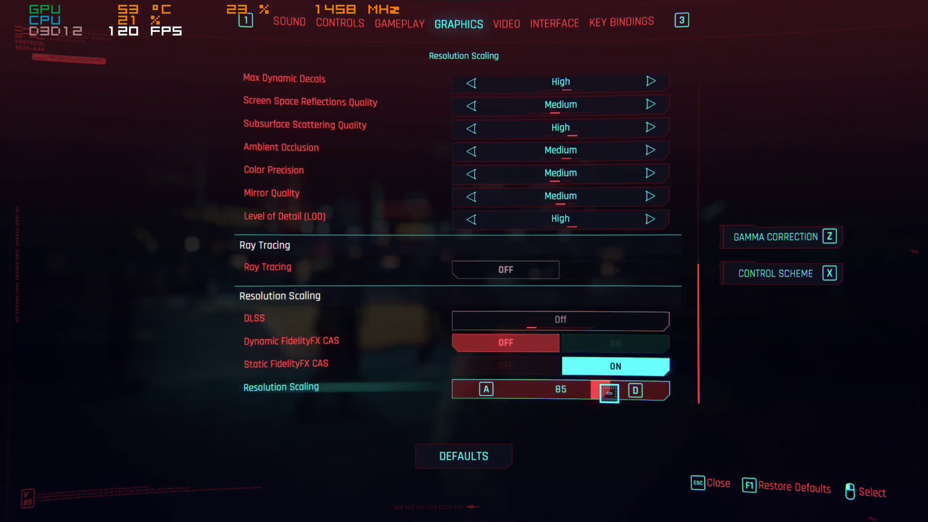
Adjust the Resolution Scaling slider between 75 and 100, finally setting it to 80.
mouse_move(606, 389)
left_mouse_down()
mouse_move(562, 389)
mouse_move(659, 389)
left_mouse_up()
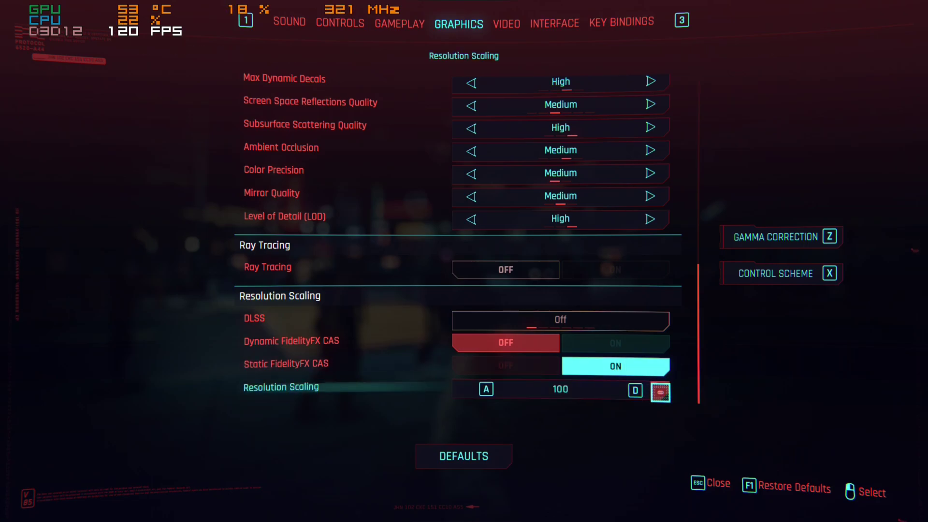
left_click_drag(659, 391, 605, 389)
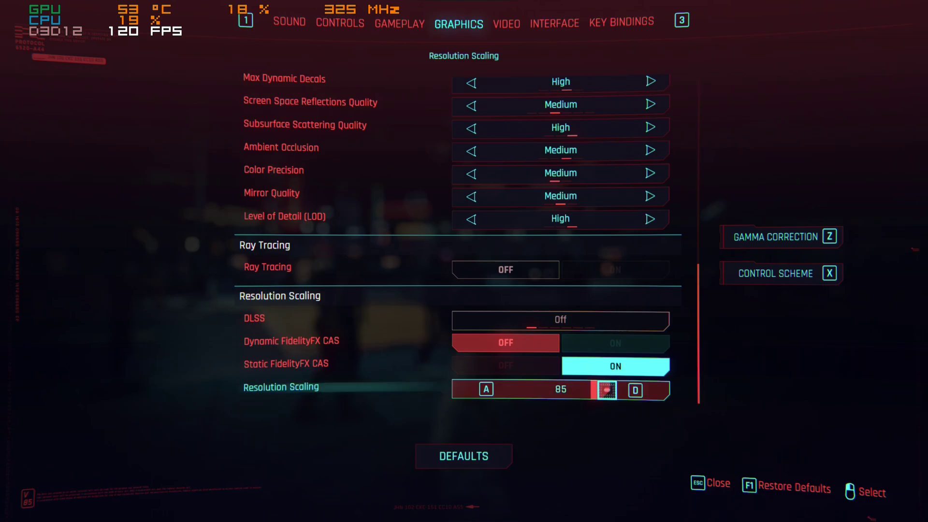
mouse_move(601, 389)
left_mouse_down()
mouse_move(556, 389)
mouse_move(583, 391)
left_mouse_up()
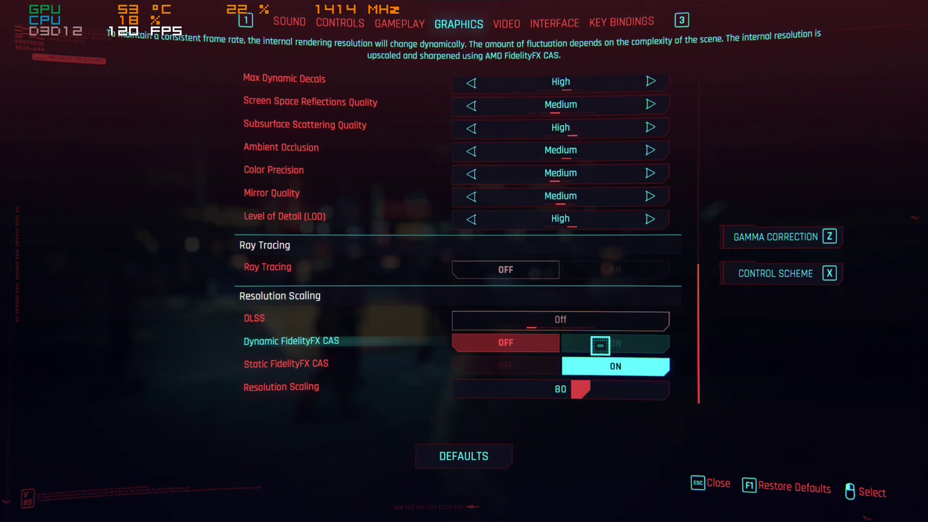
Switch on Dynamic FidelityFX CAS and set its target frame rate to 70 FPS.
left_click(600, 345)
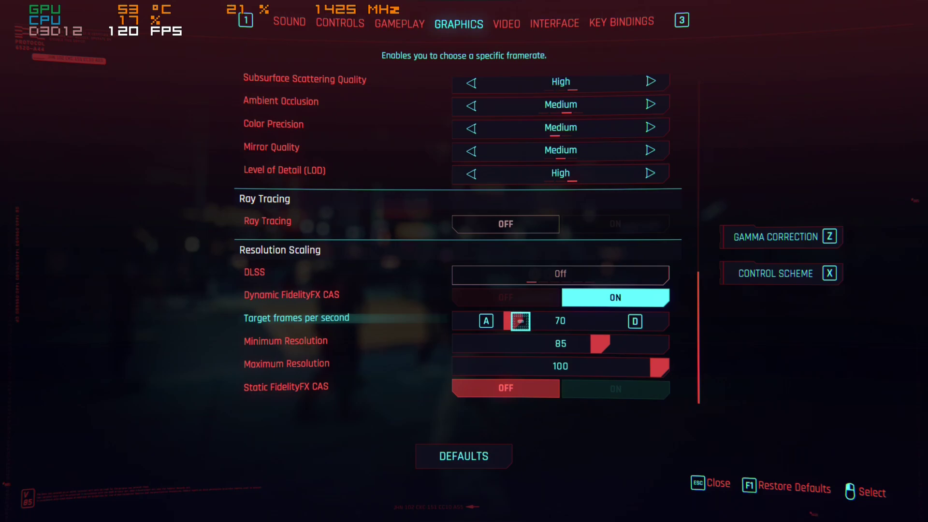
left_click_drag(516, 320, 517, 320)
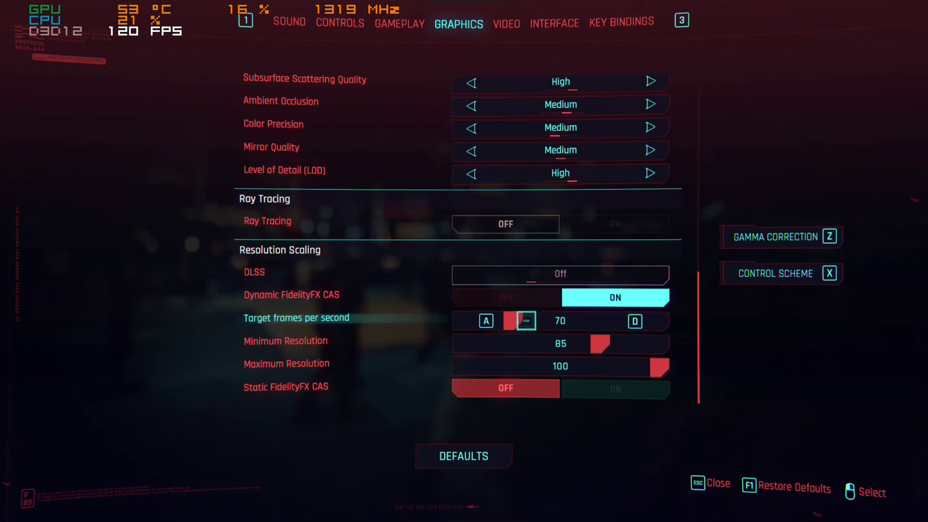
left_click_drag(512, 320, 509, 319)
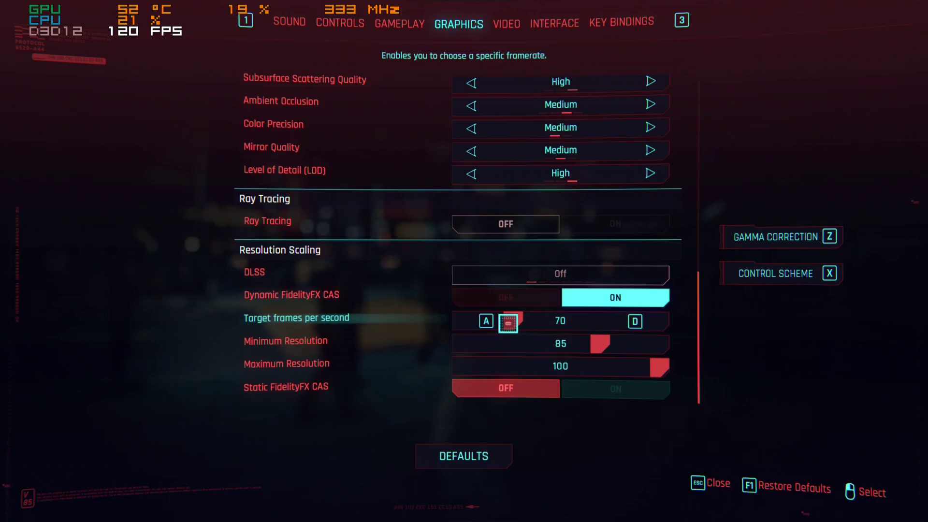
Turn off Dynamic FidelityFX CAS and turn Static FidelityFX CAS back on at scaling 85.
left_click(499, 297)
left_click(613, 390)
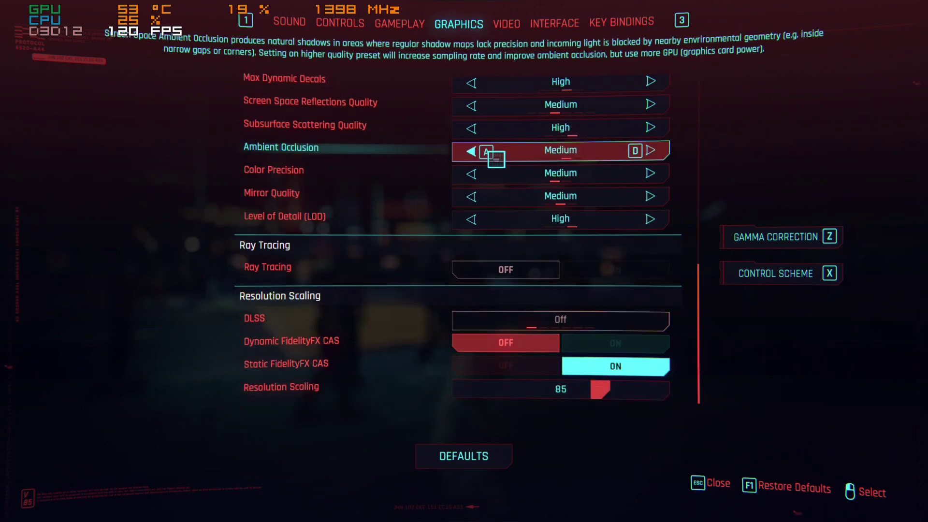
scroll(574, 331, "up", 2)
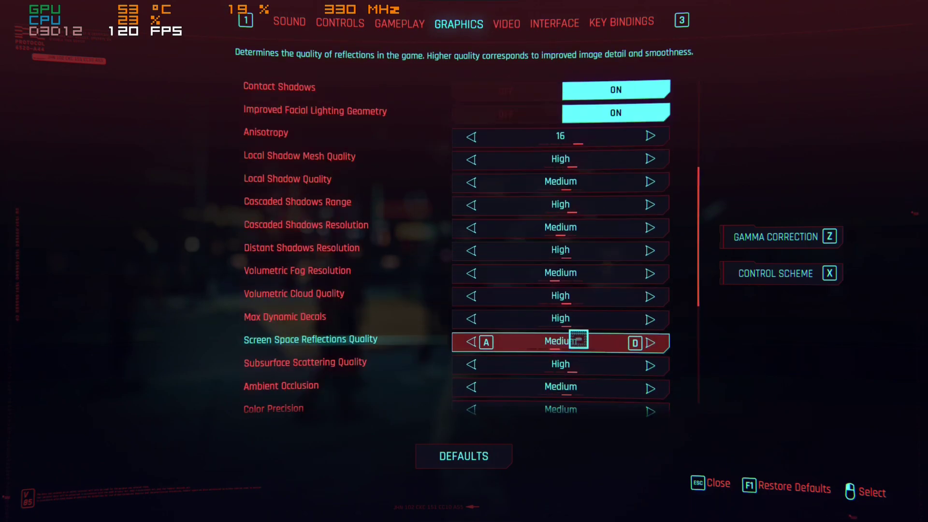
scroll(574, 331, "up", 6)
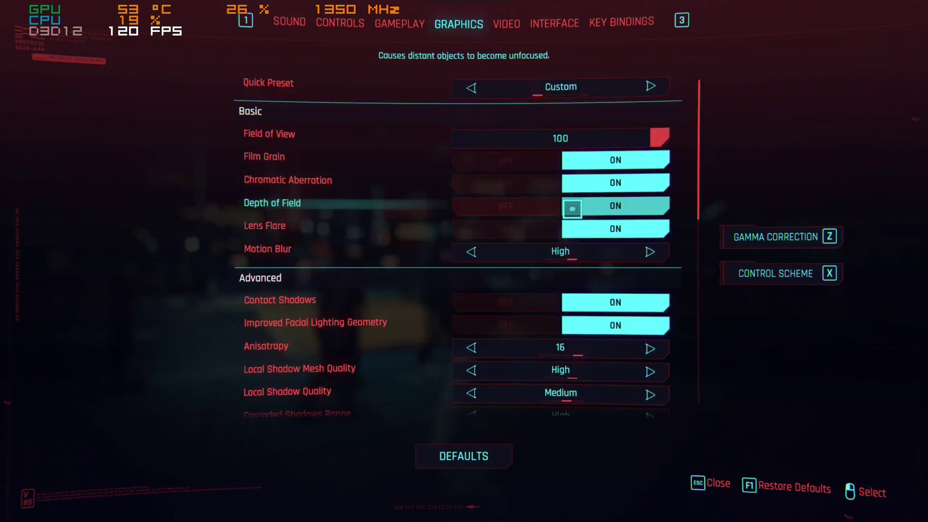
Scroll down through the Graphics settings list to review the remaining options.
scroll(578, 189, "down", 2)
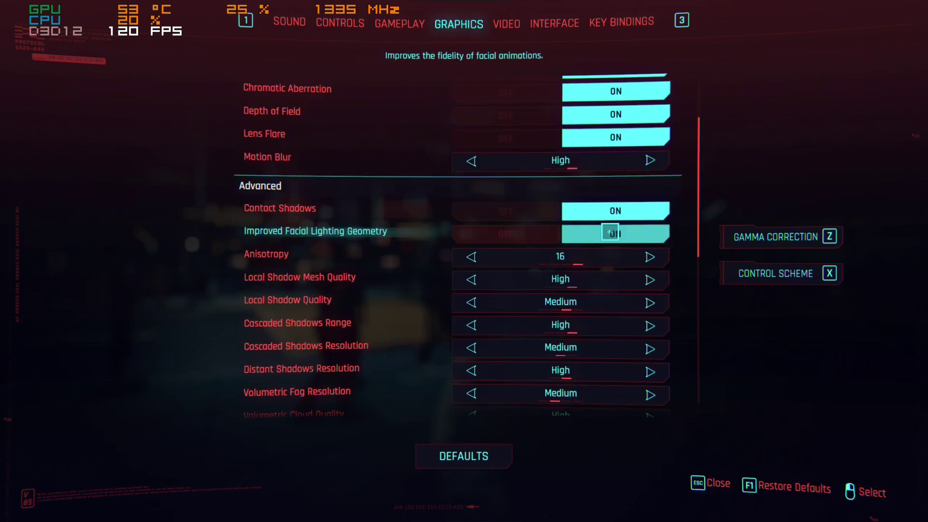
scroll(583, 232, "down", 1)
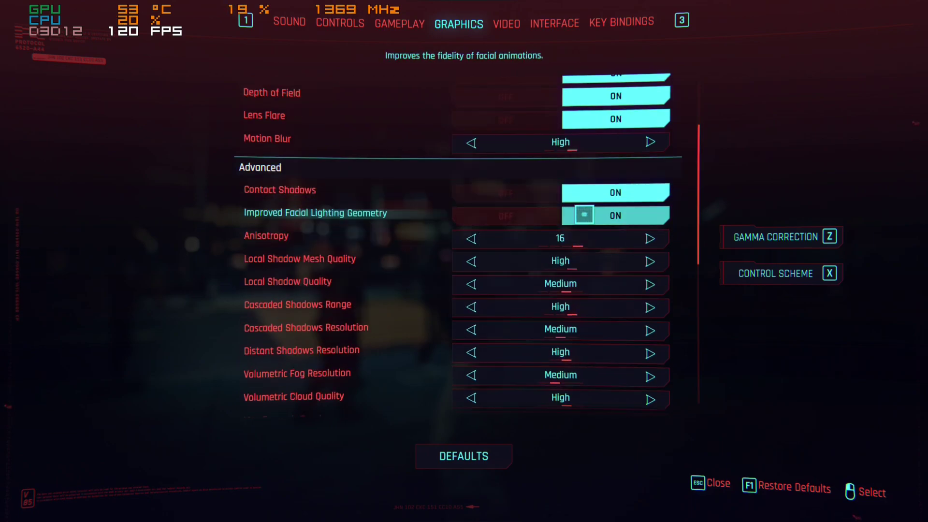
scroll(595, 218, "down", 1)
scroll(561, 251, "down", 1)
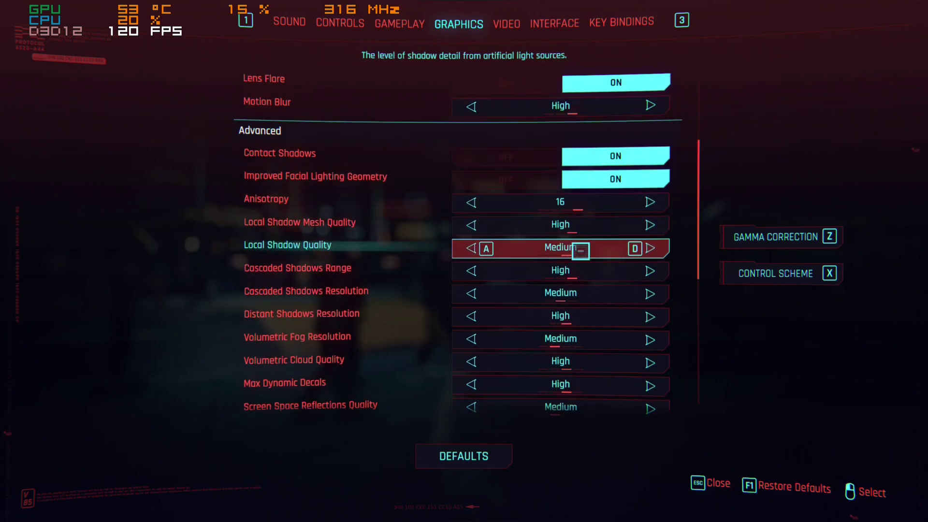
scroll(662, 251, "down", 1)
scroll(658, 242, "down", 4)
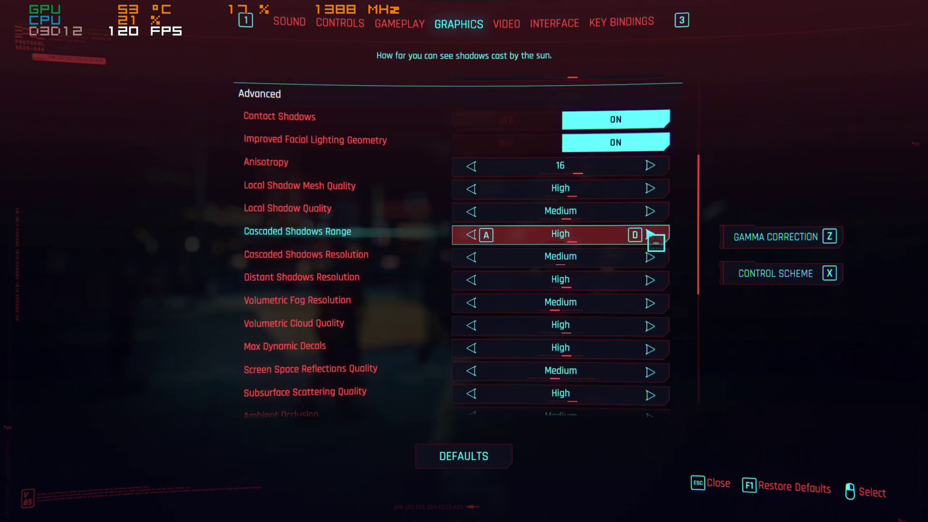
scroll(620, 206, "down", 2)
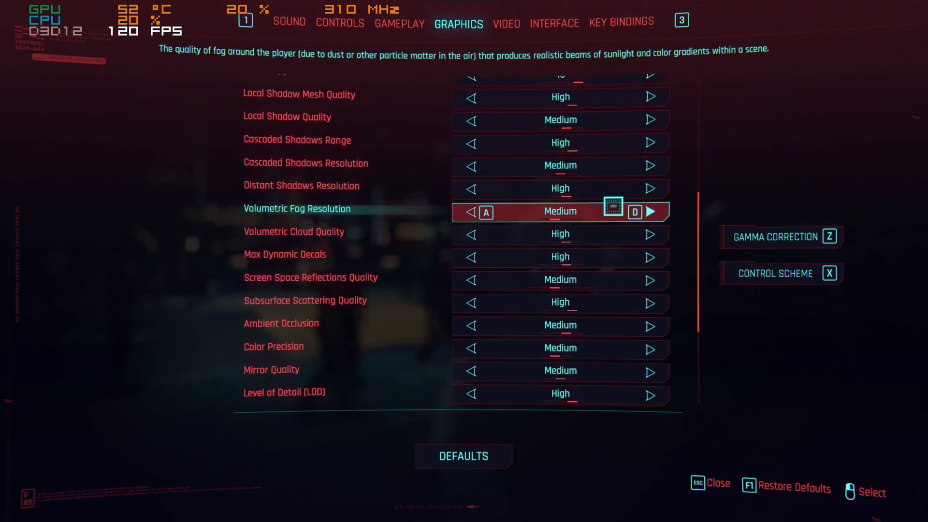
scroll(613, 208, "down", 5)
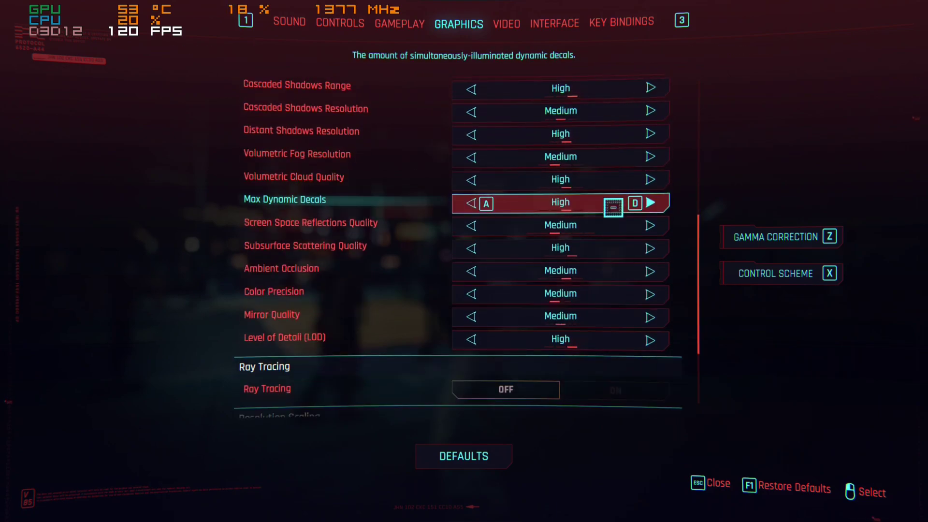
scroll(597, 282, "down", 4)
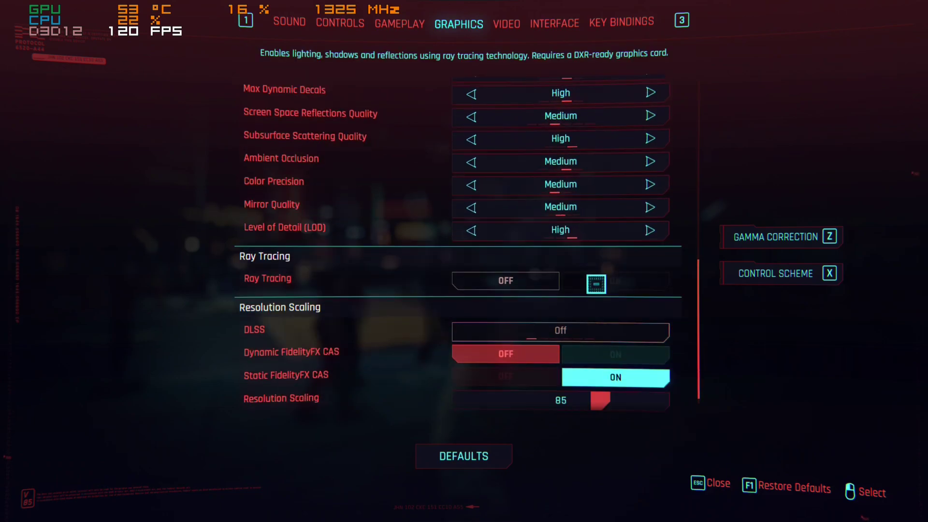
scroll(597, 270, "down", 1)
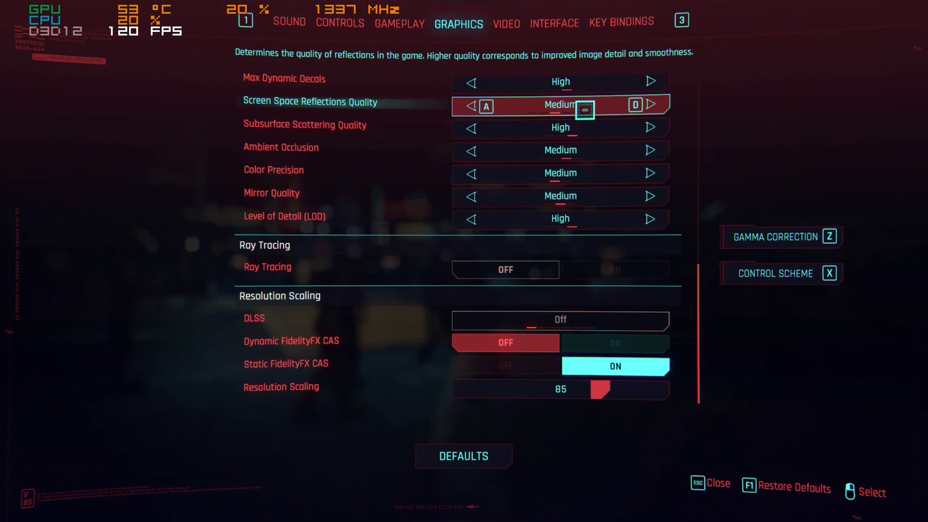
Resume gameplay and walk across the crosswalk toward the police car.
key("Escape")
left_click(147, 222)
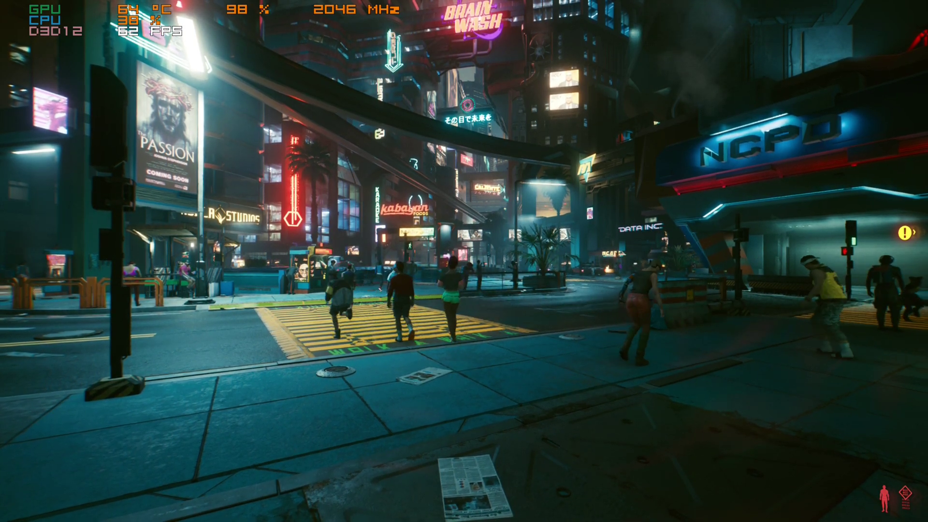
key("w")
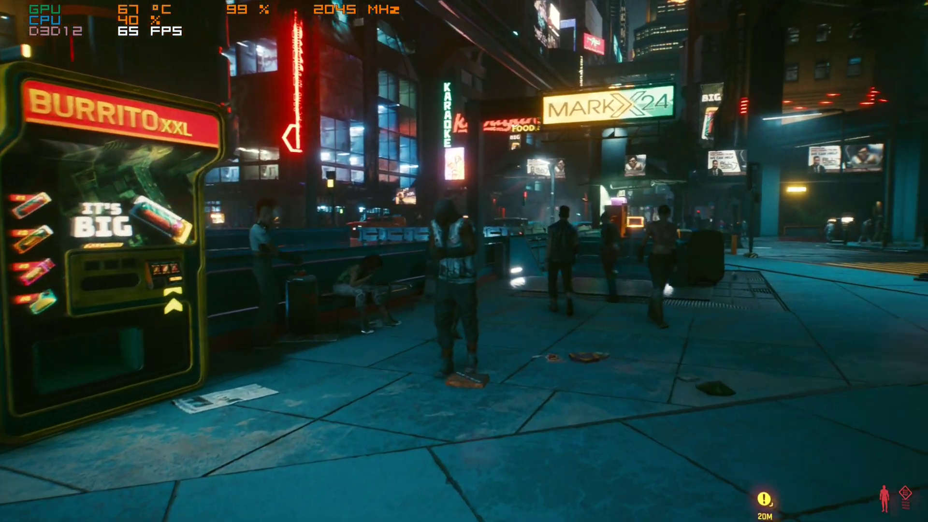
key("w")
key("w")
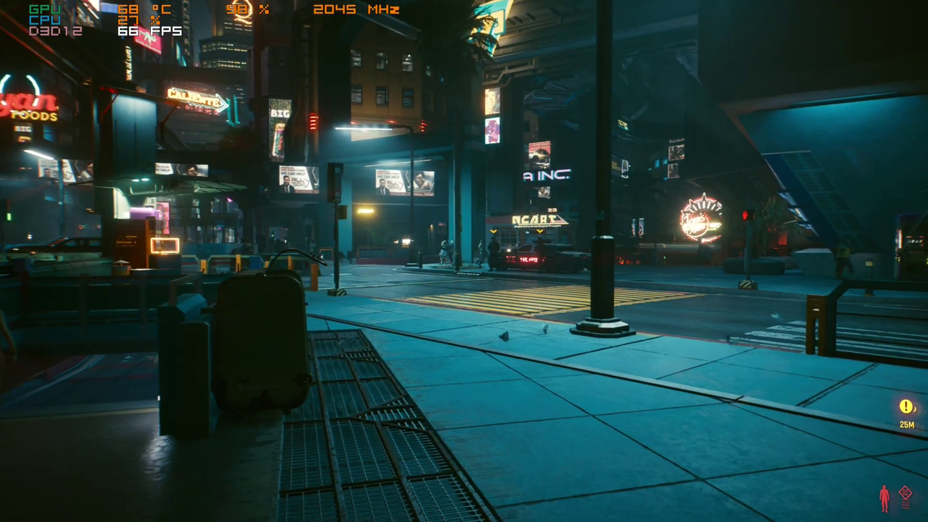
key("w")
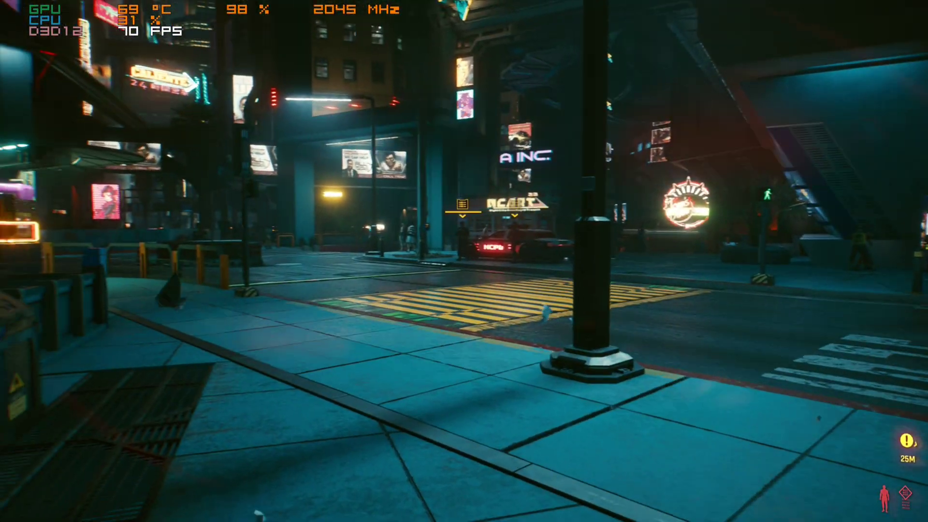
key("w")
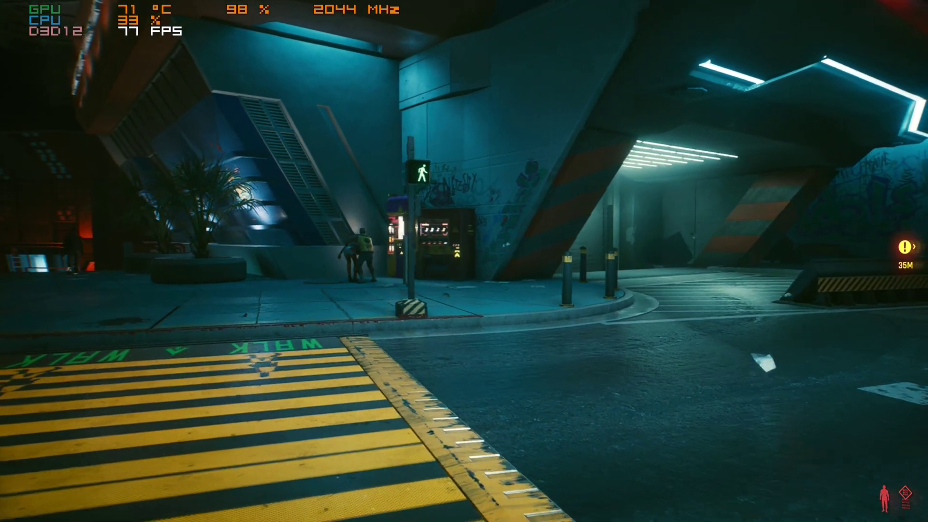
key("w")
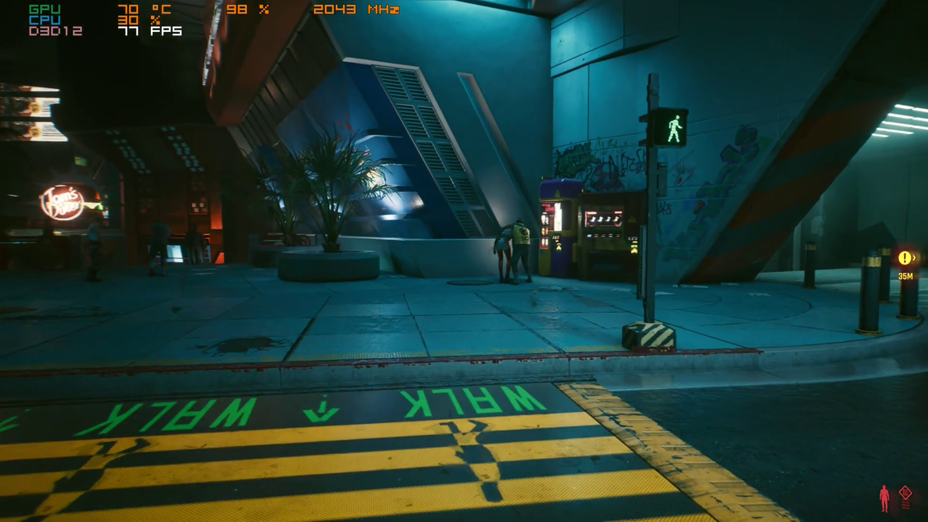
key("w")
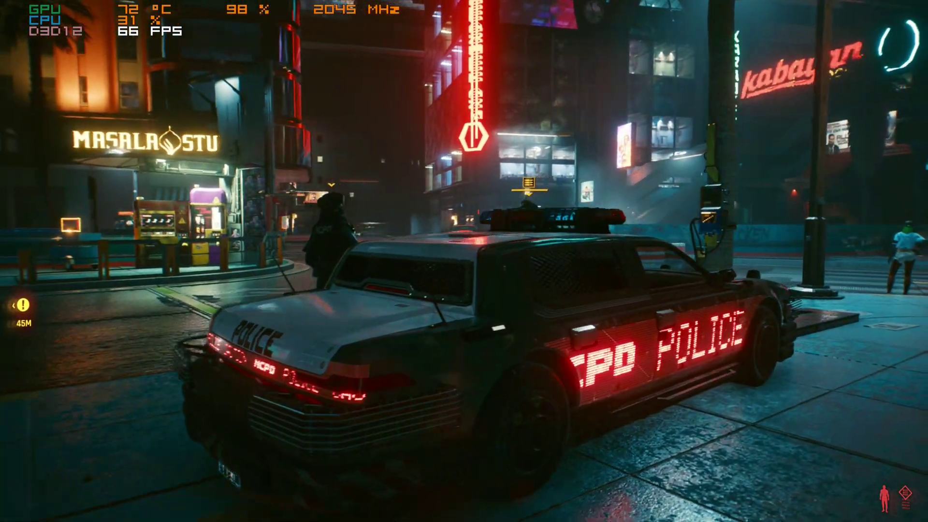
Back away from the police car, cross the street and walk the far sidewalk at ~65 FPS.
key("s")
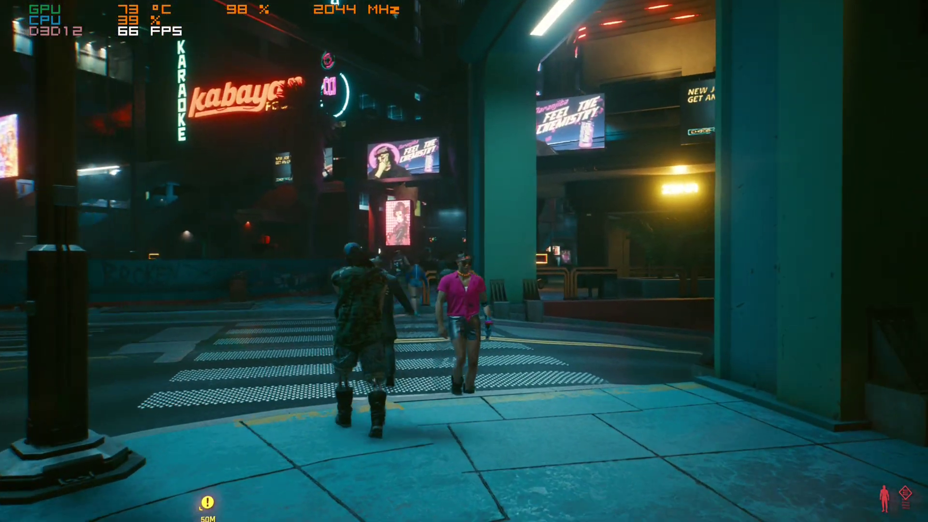
key("w")
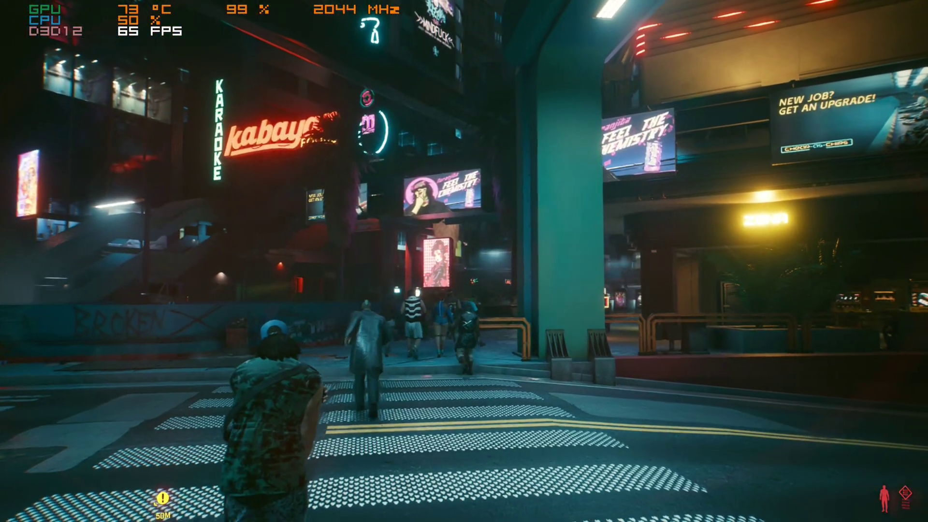
key("w")
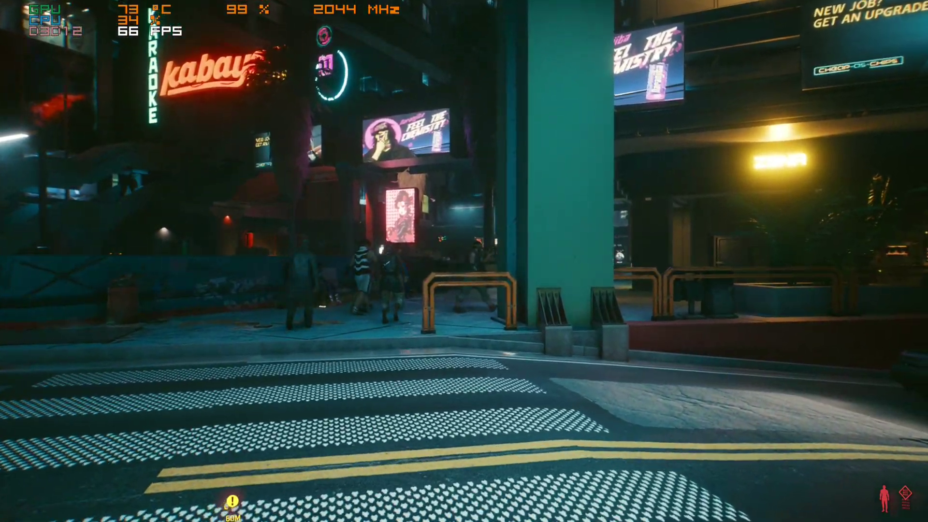
key("w")
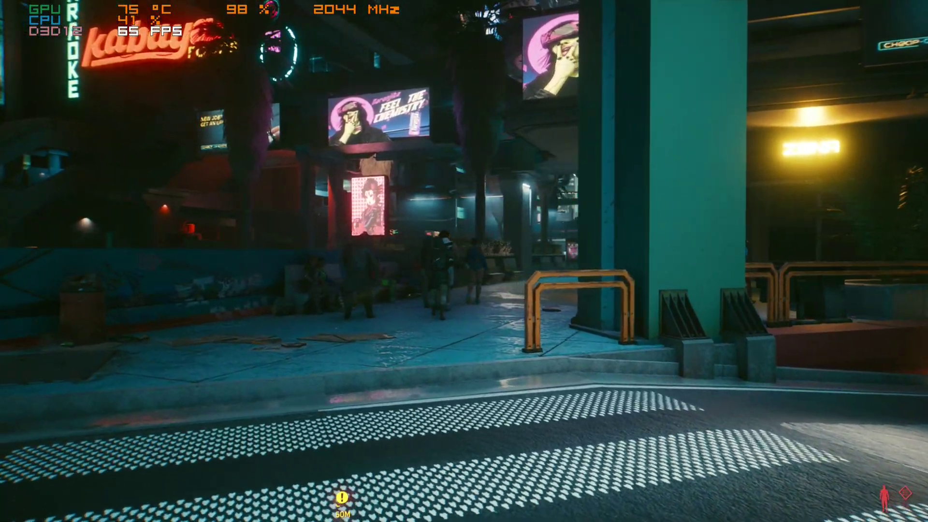
key("w")
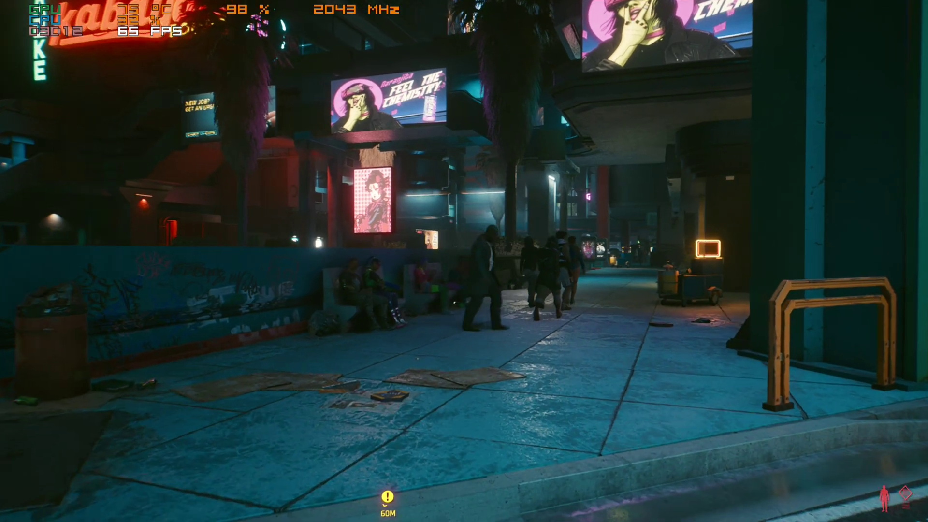
key("w")
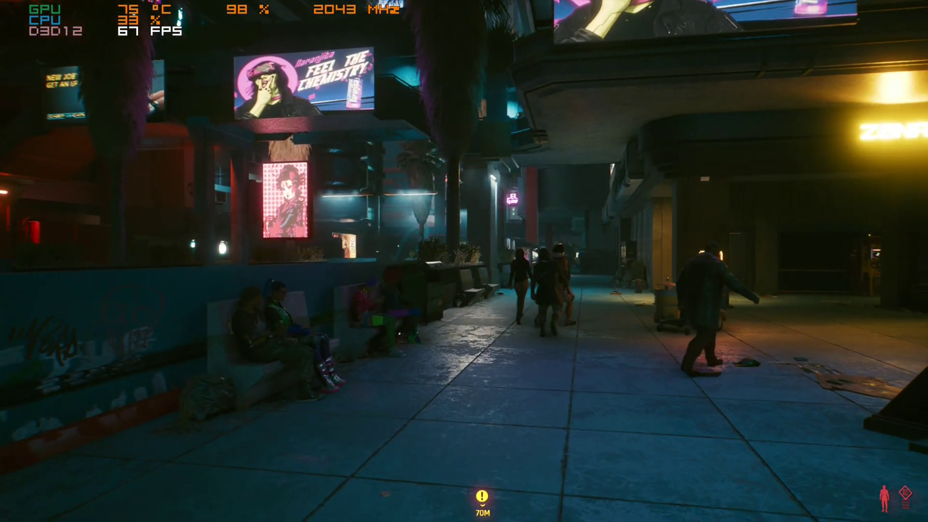
key("w")
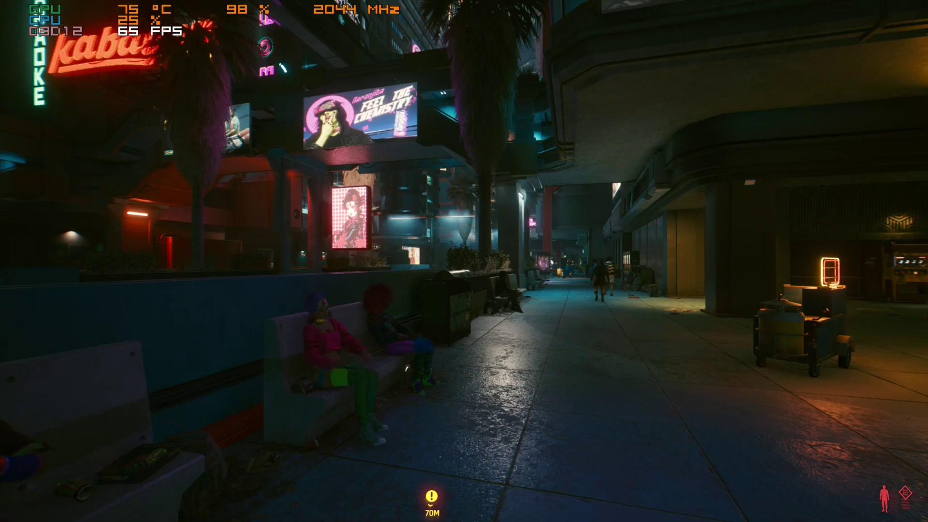
key("Escape")
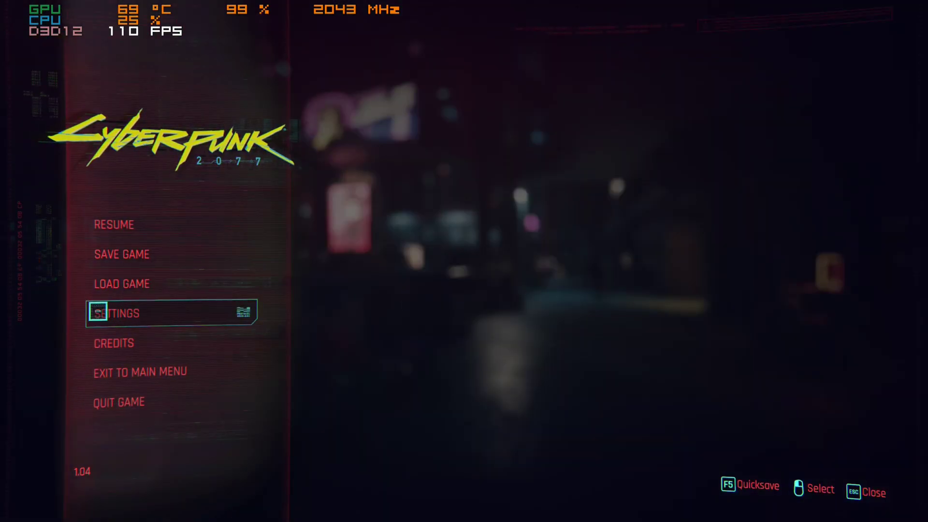
left_click(98, 311)
scroll(614, 338, "down", 5)
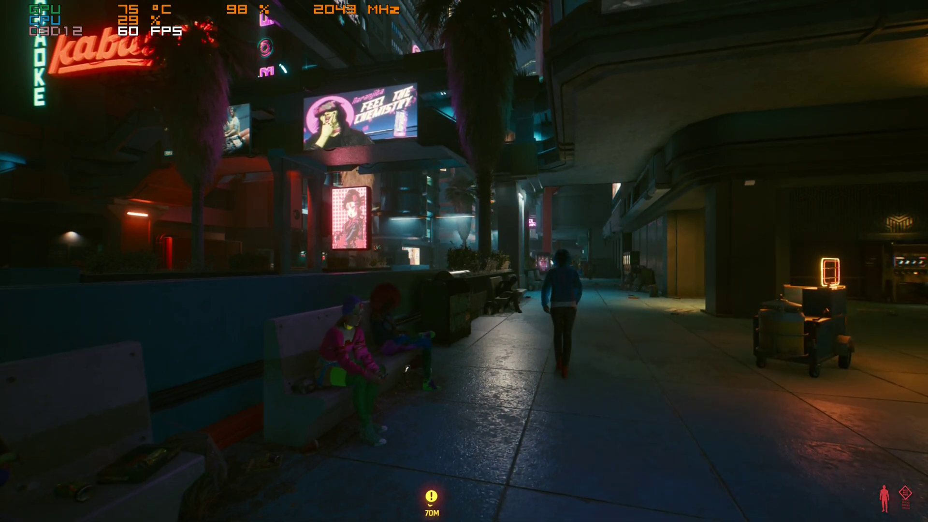
Confirm in Settings that Volumetric Fog Resolution is still Medium, then resume play.
key("Escape")
left_click(124, 303)
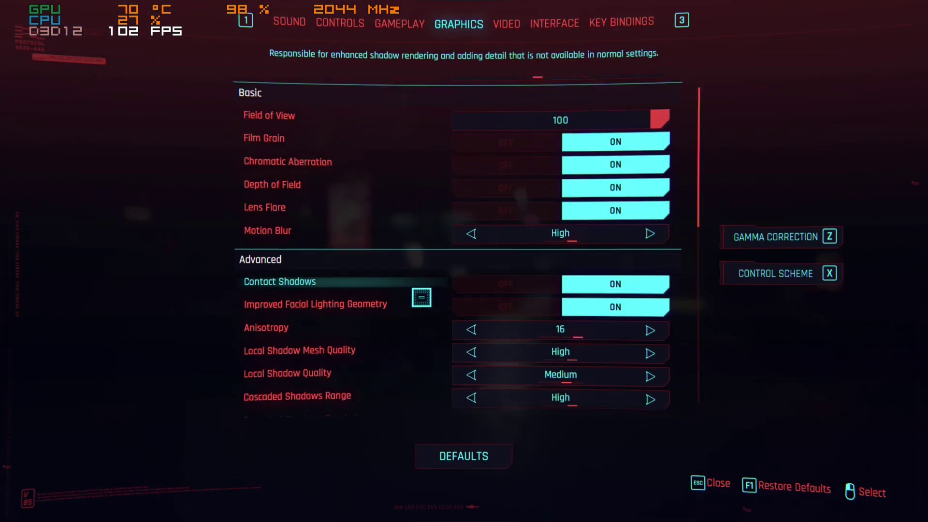
scroll(441, 309, "down", 5)
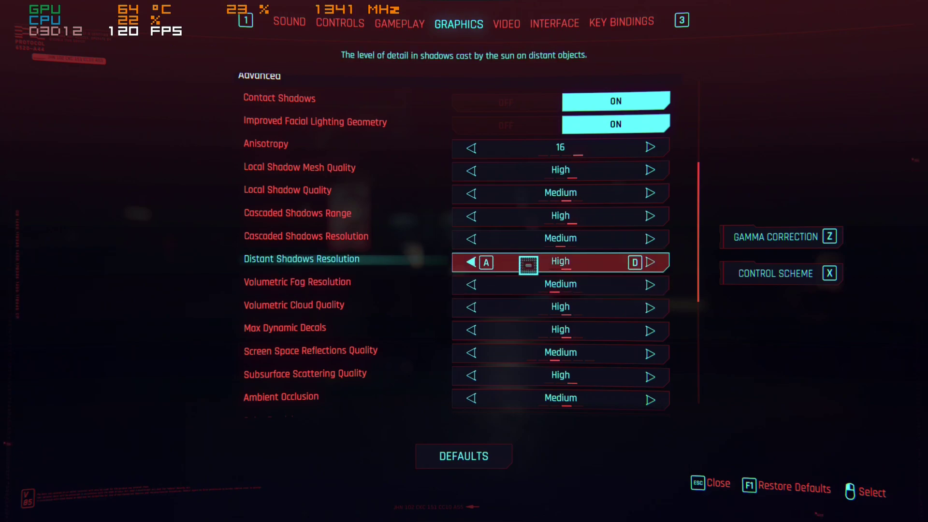
key("Escape")
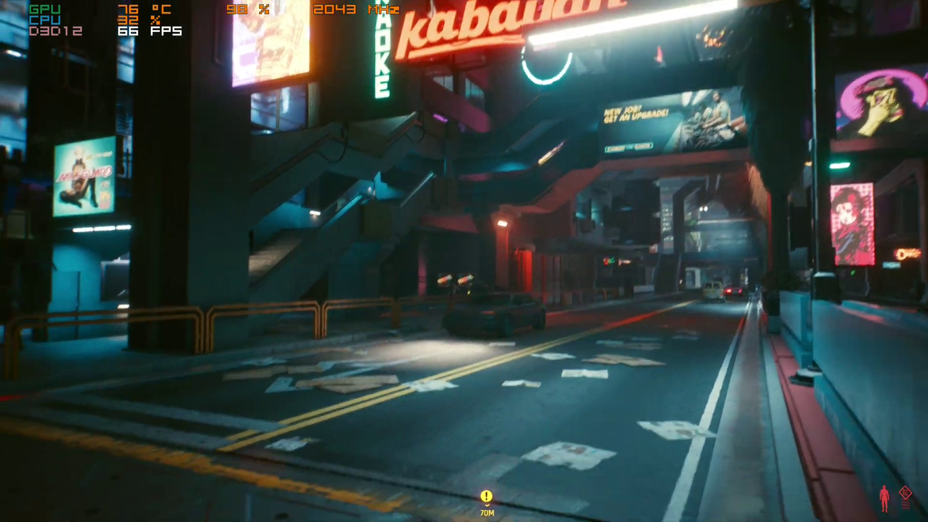
Walk past the parked car toward the Kabayan Foods billboard and the stairway entrance.
key("w")
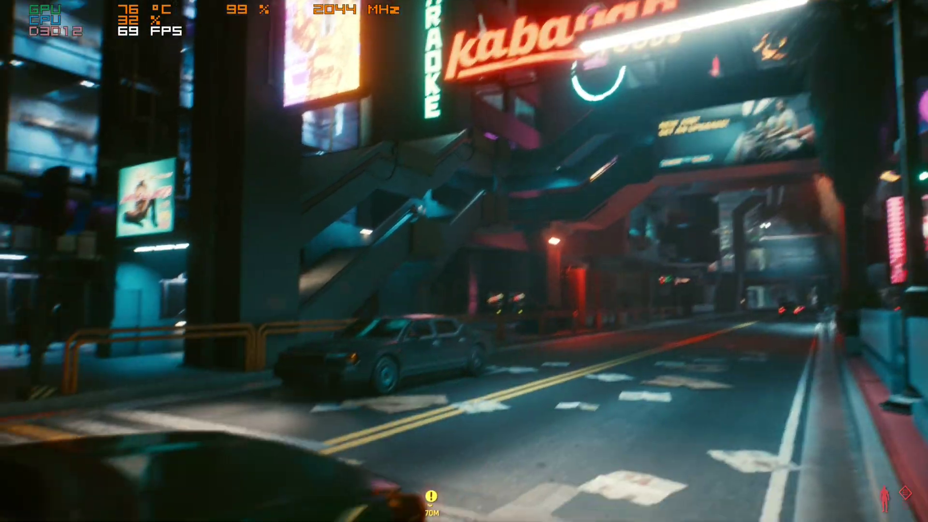
key("w")
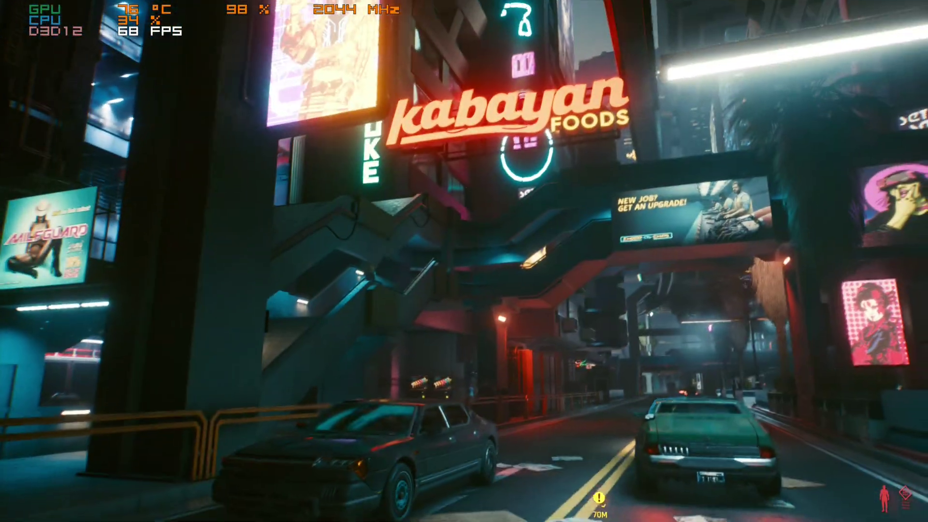
key("w")
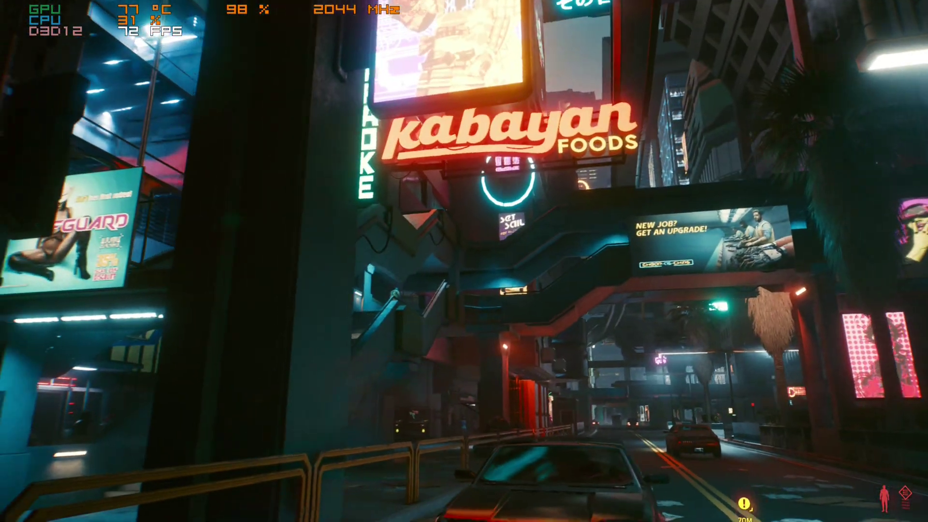
key("w")
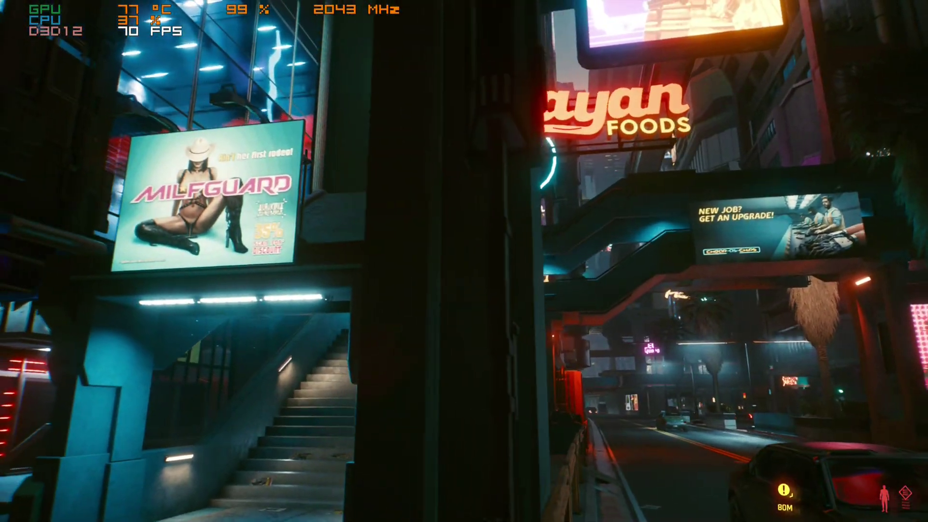
key("w")
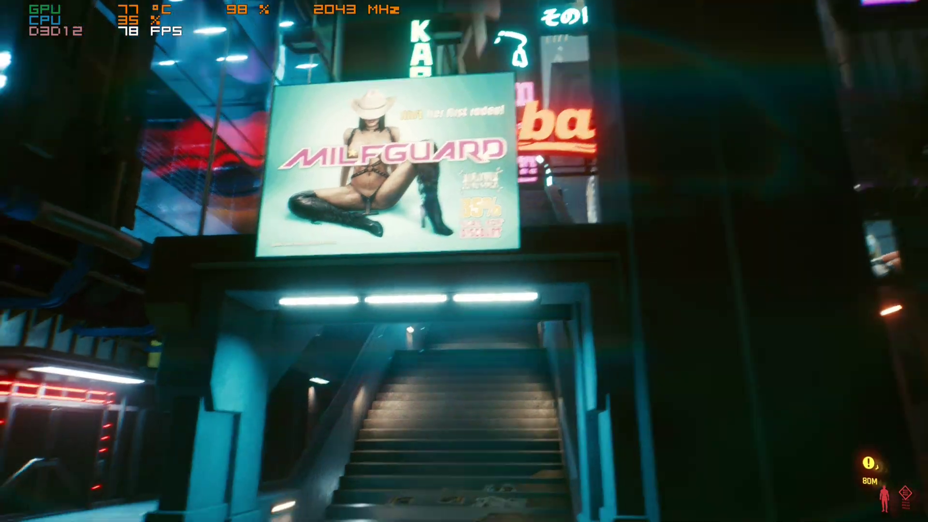
key("w")
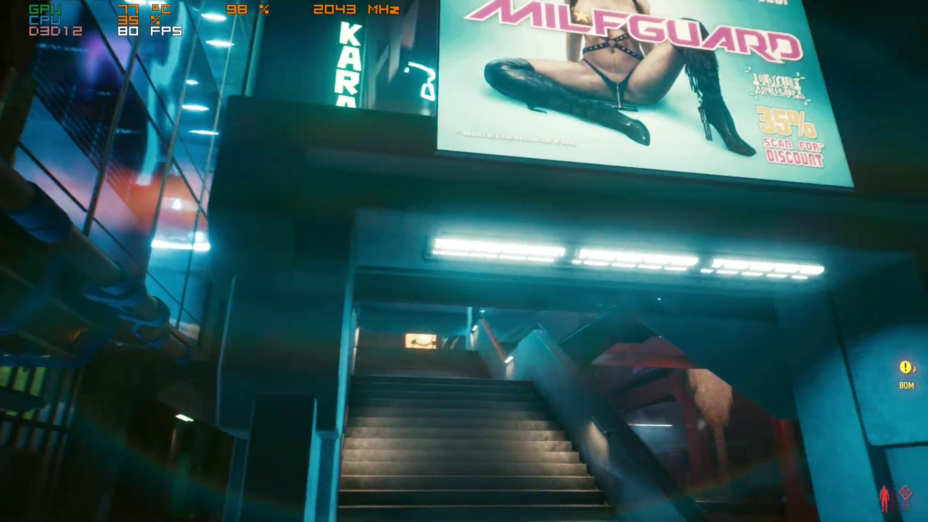
Walk beneath the stairway under the KARAOKE sign while FPS holds around 70–80.
key("w")
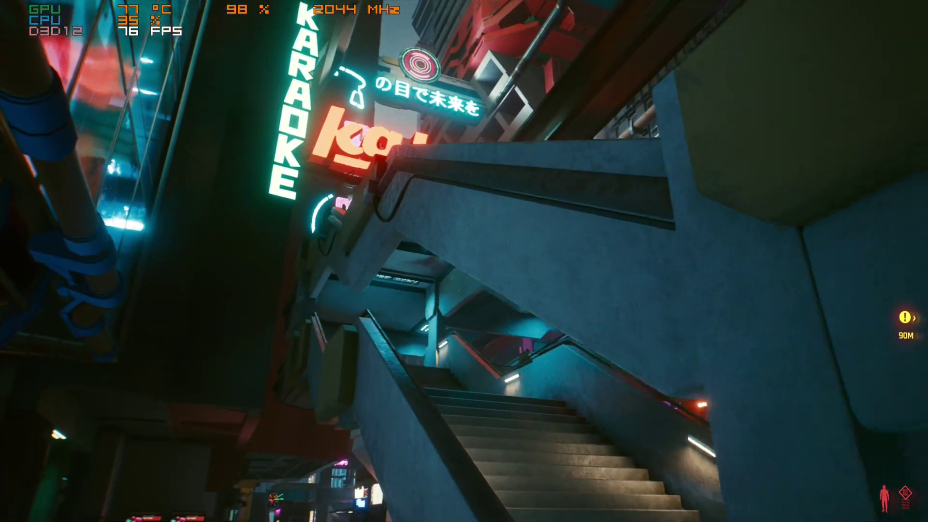
key("w")
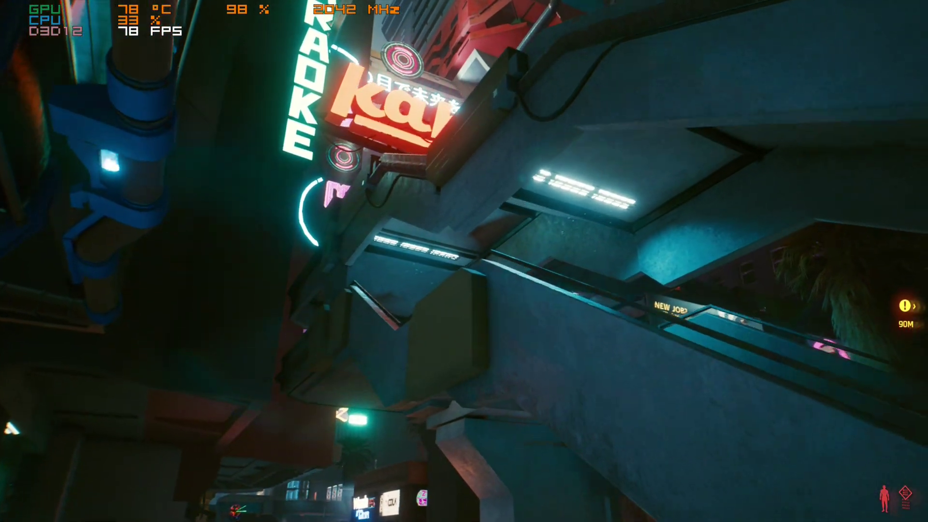
key("w")
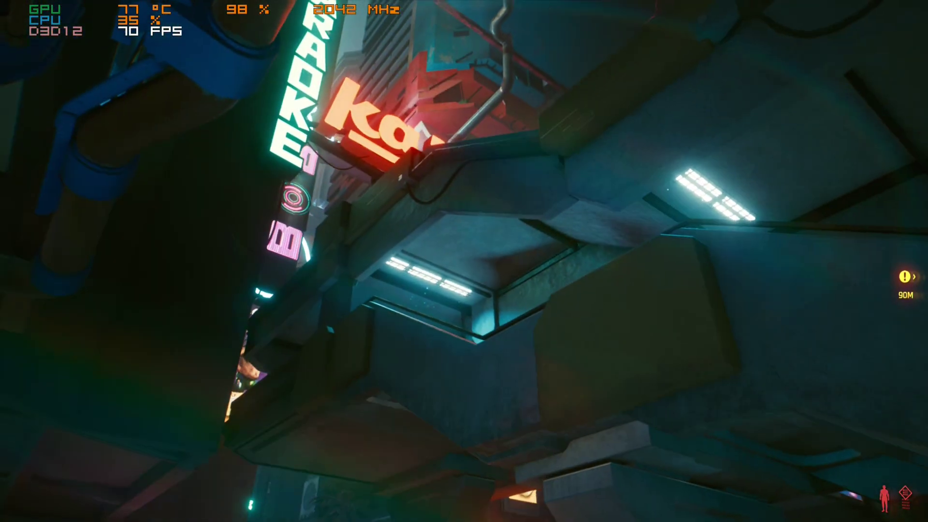
key("w")
key("w")
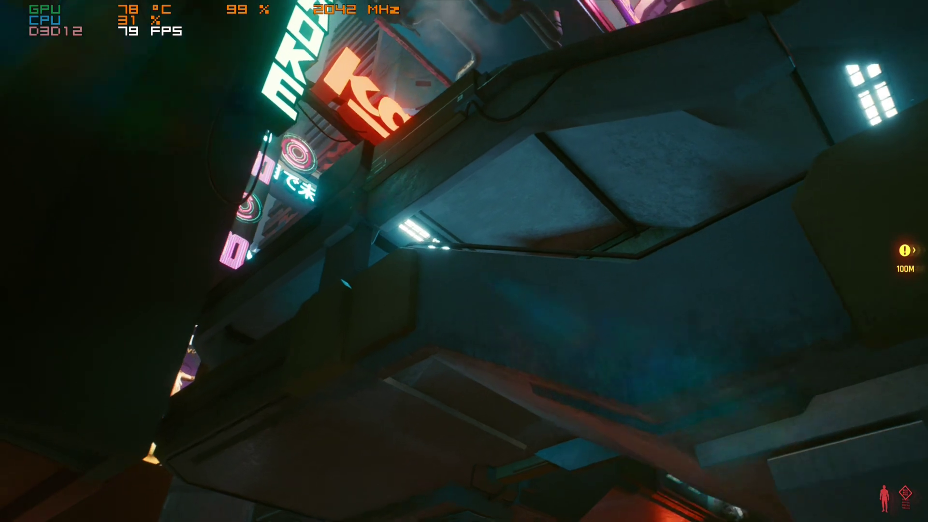
key("w")
Walk past the arcade machines, Wash n'Run laundromat and pedestrians toward the ramen stand.
key("w")
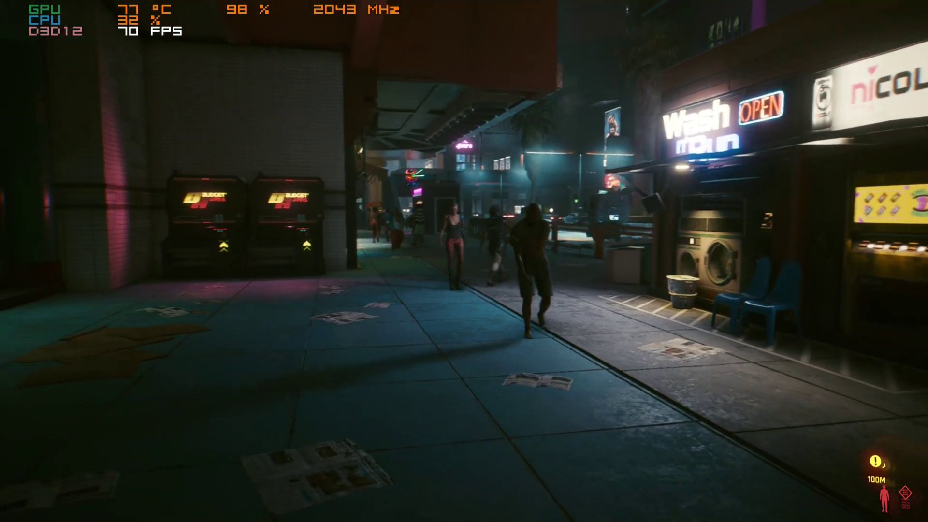
key("w")
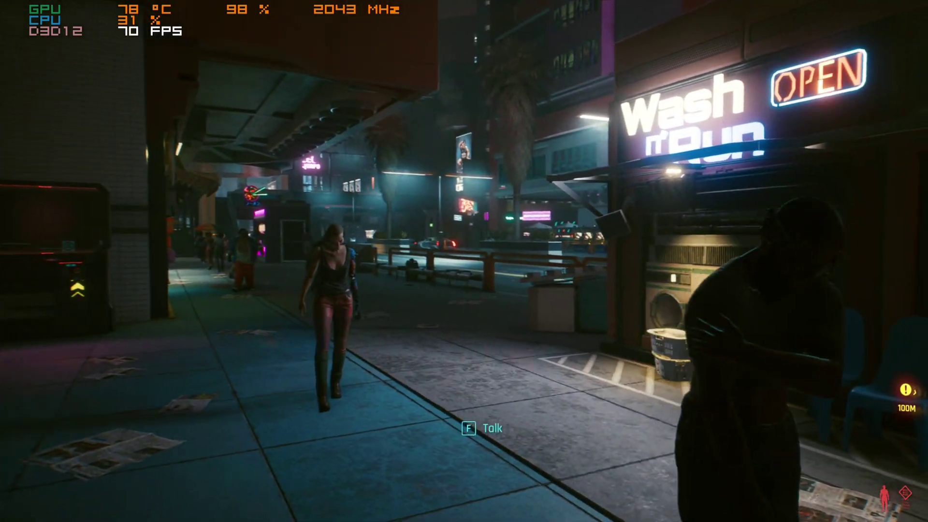
key("w")
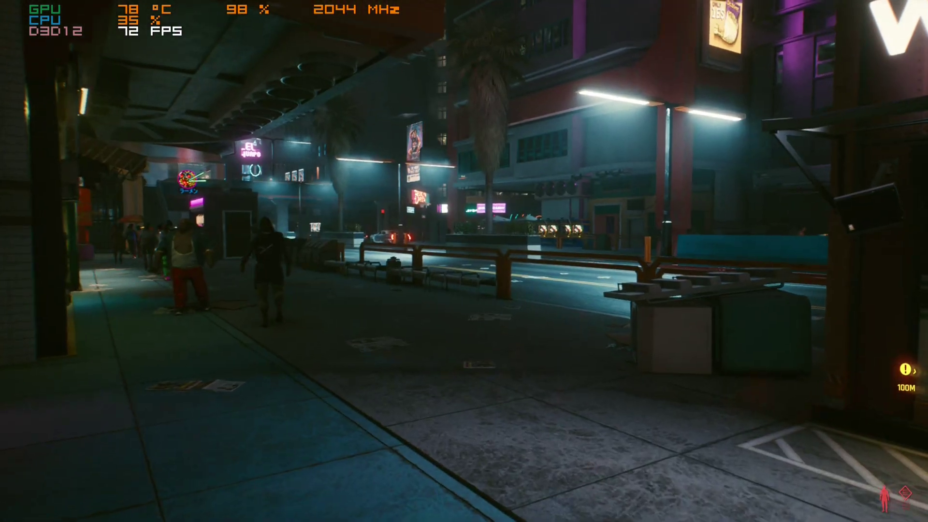
key("w")
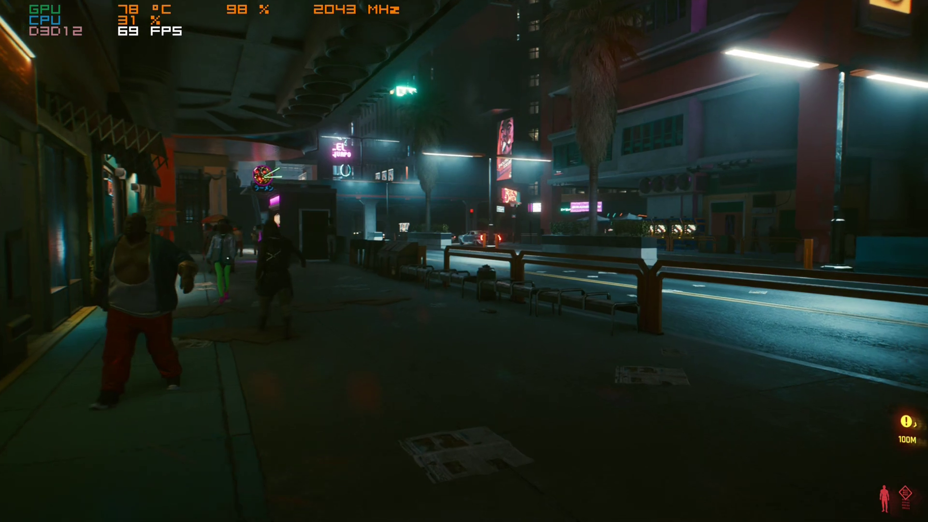
key("w")
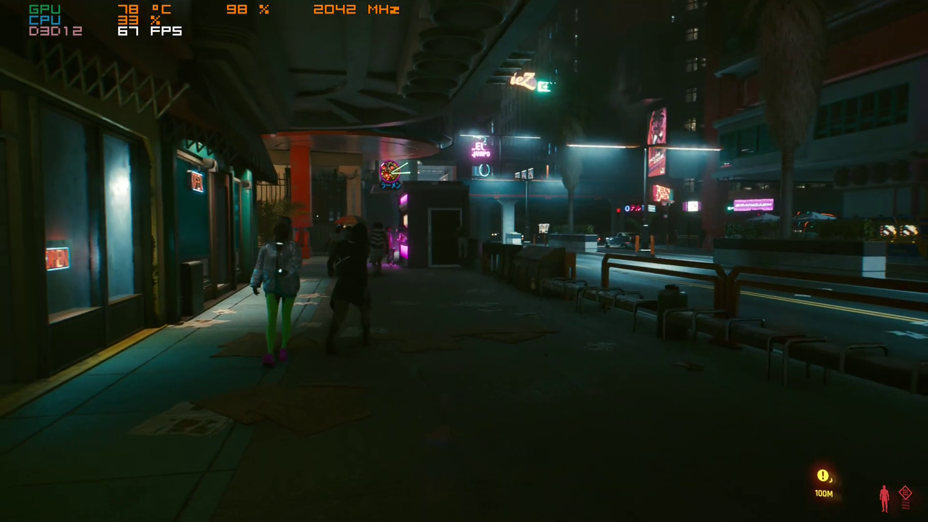
key("w")
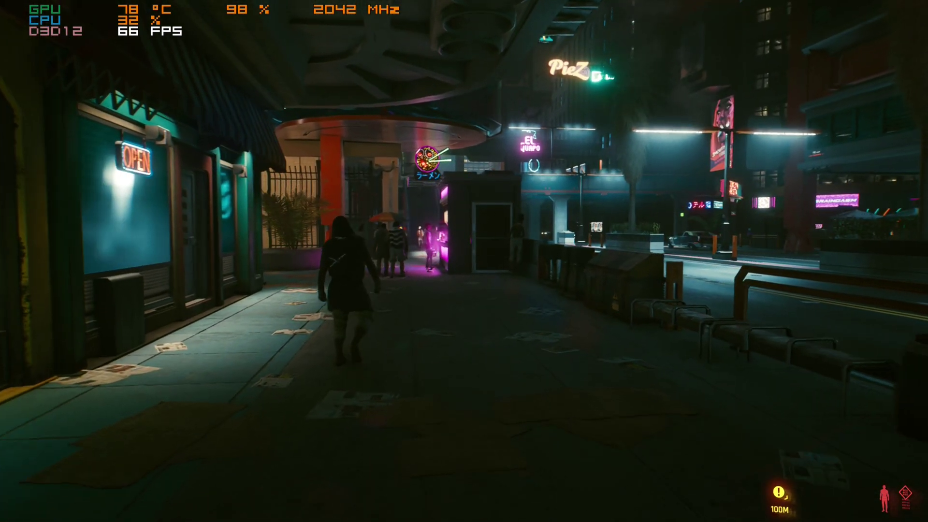
key("w")
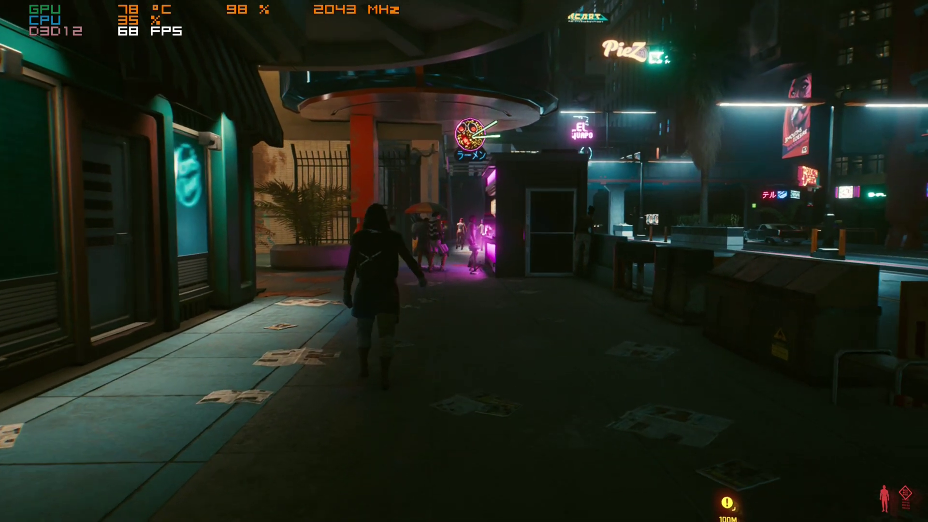
key("w")
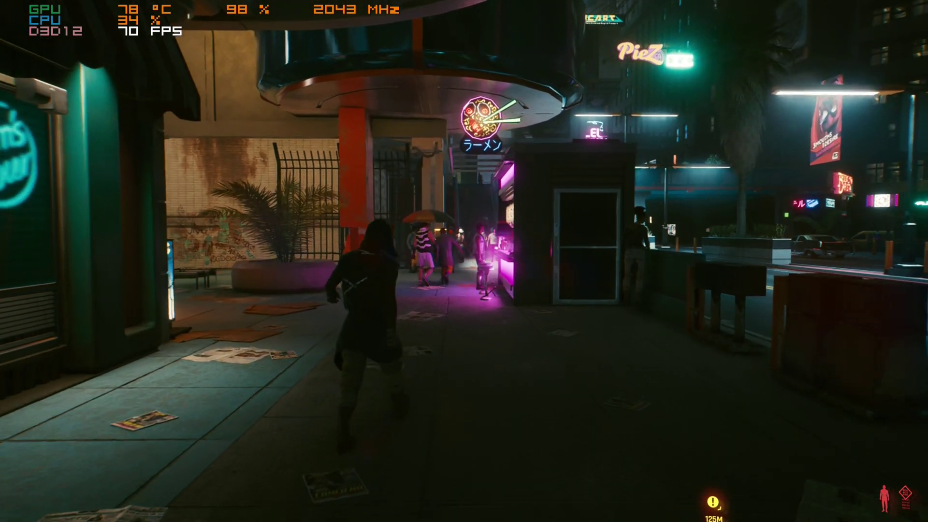